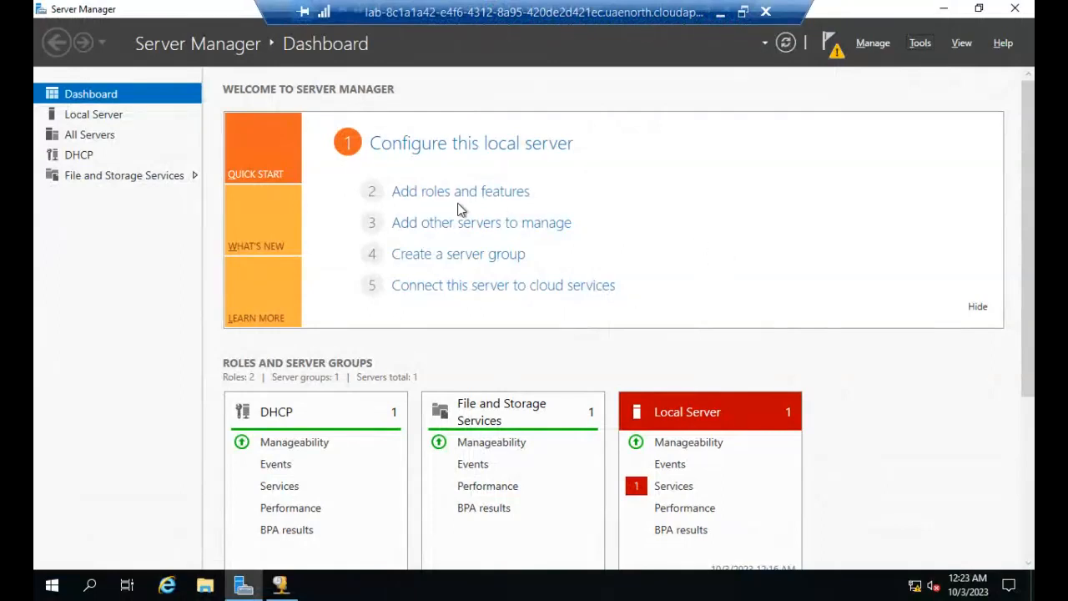
# - Start adding roles with a role-based installation and select the DNS Server role, including its management tools
pyautogui.click(485, 191)
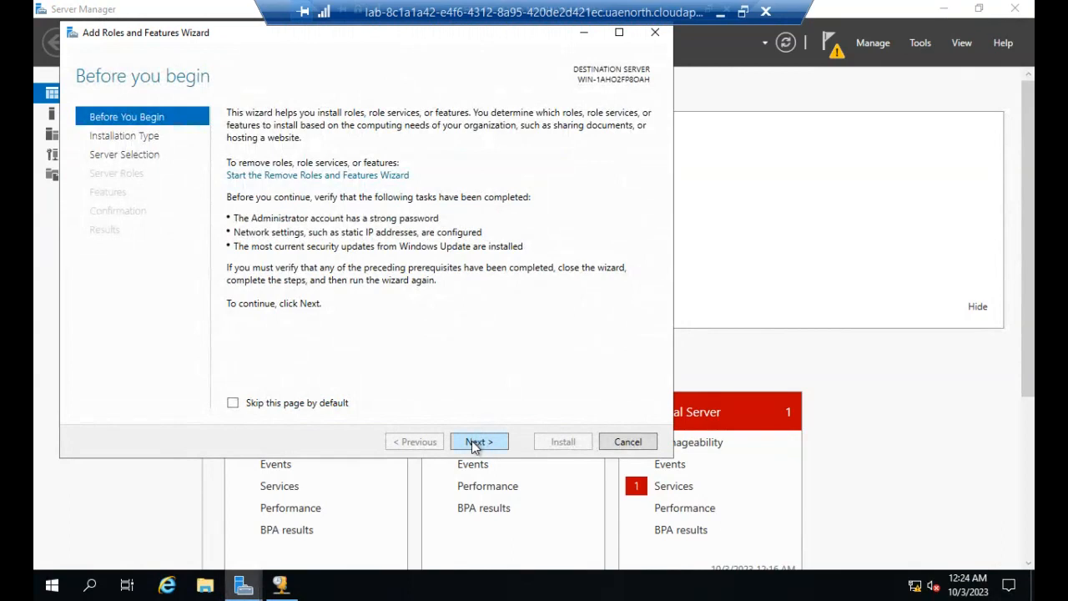
pyautogui.click(473, 443)
pyautogui.click(474, 443)
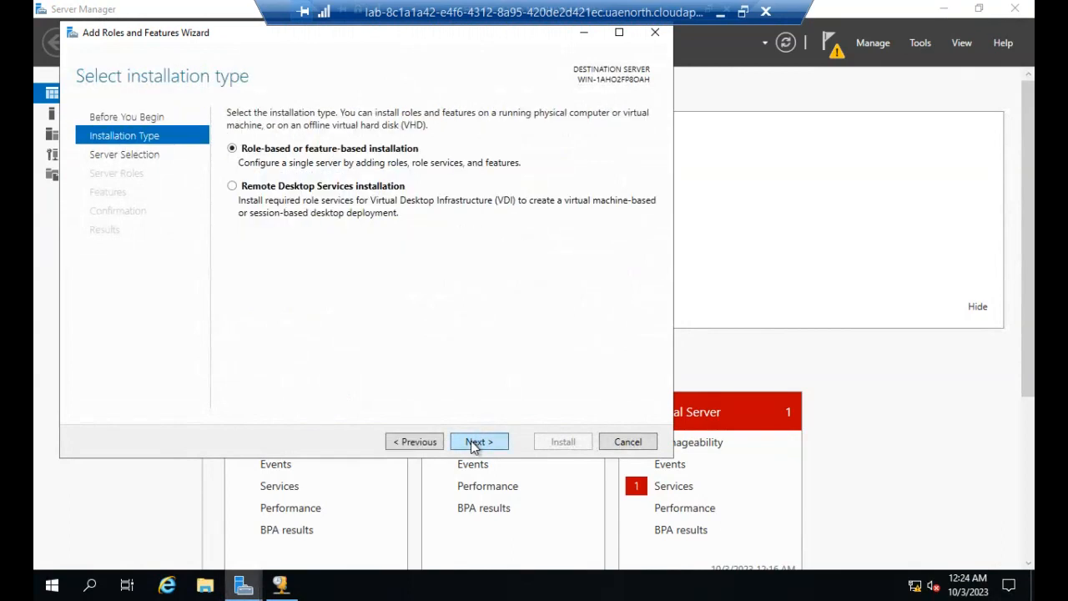
pyautogui.click(474, 442)
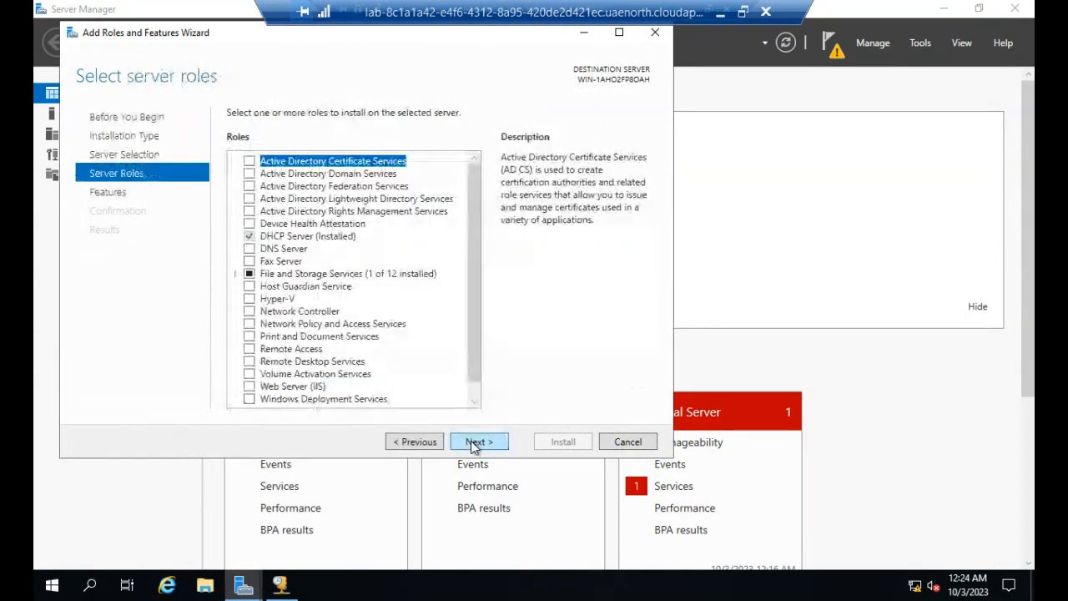
pyautogui.click(249, 250)
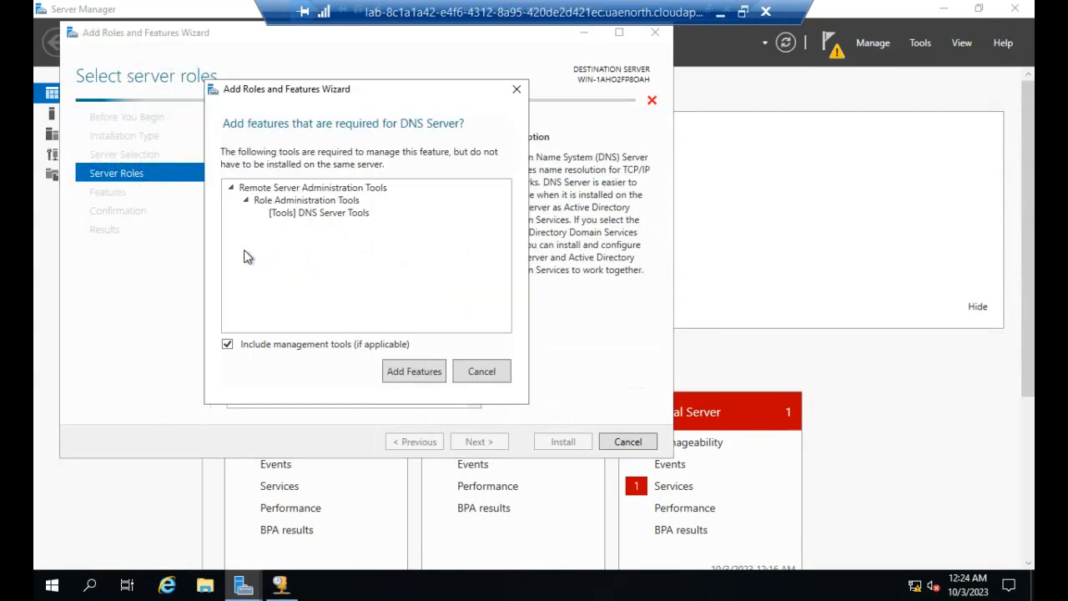
pyautogui.click(481, 372)
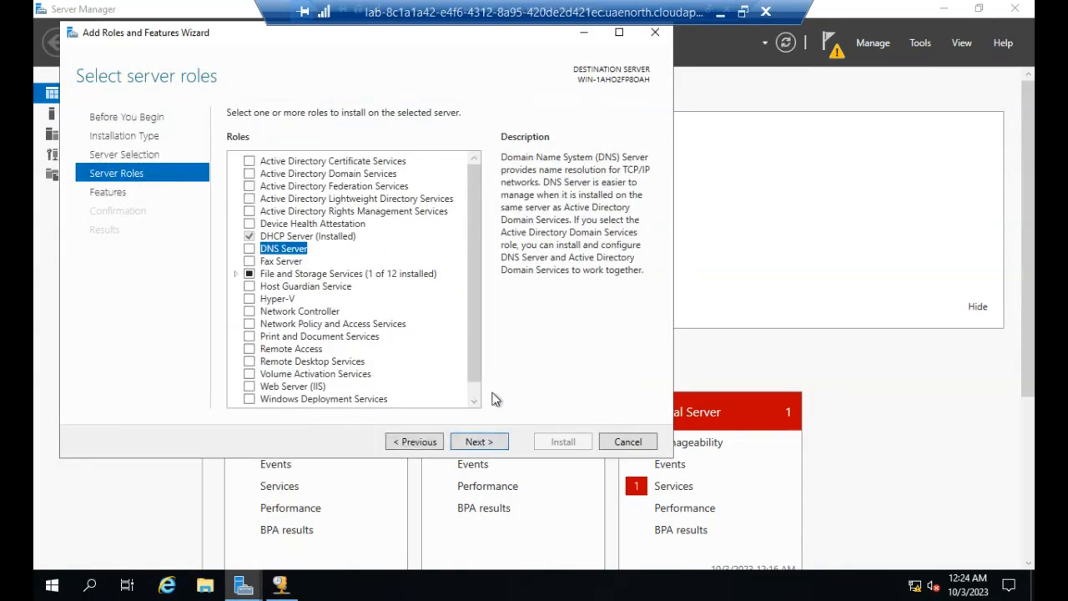
pyautogui.click(250, 249)
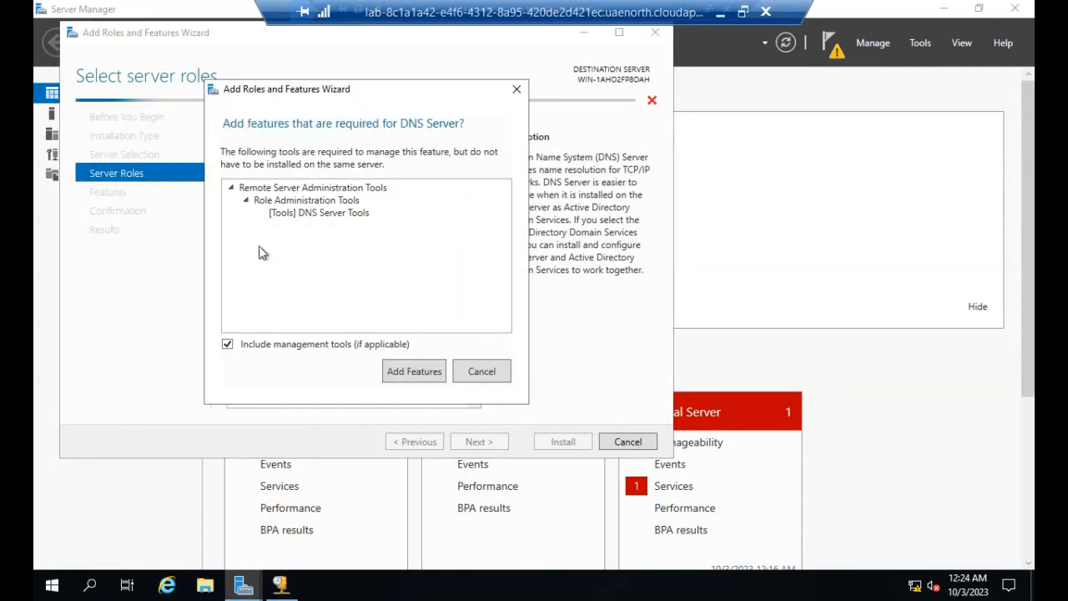
pyautogui.click(432, 379)
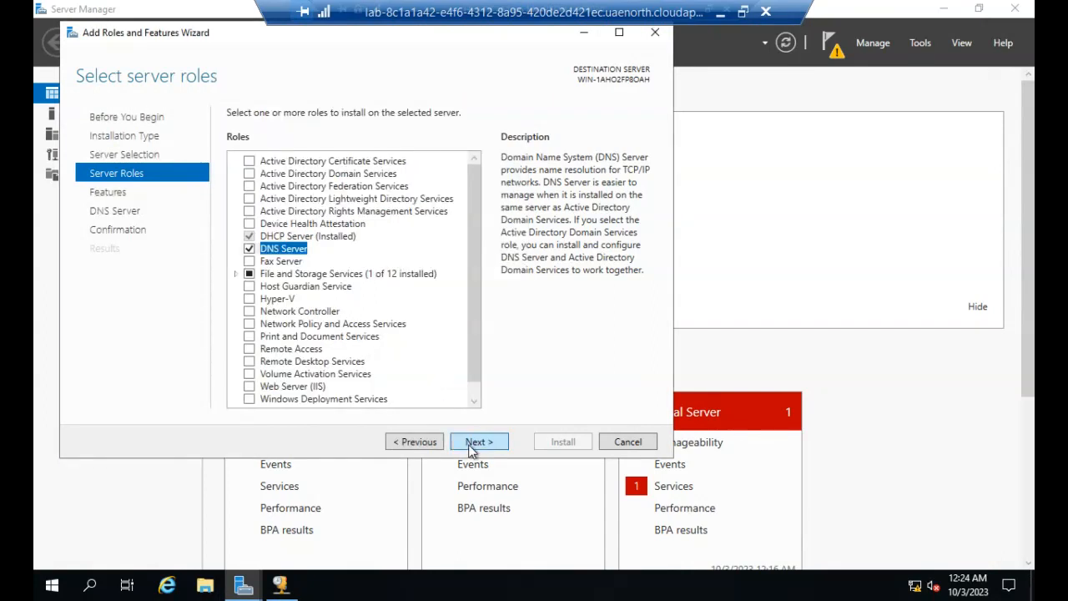
# - Allow automatic restart of the destination server, install the DNS Server role and close the wizard
pyautogui.click(477, 442)
pyautogui.click(472, 449)
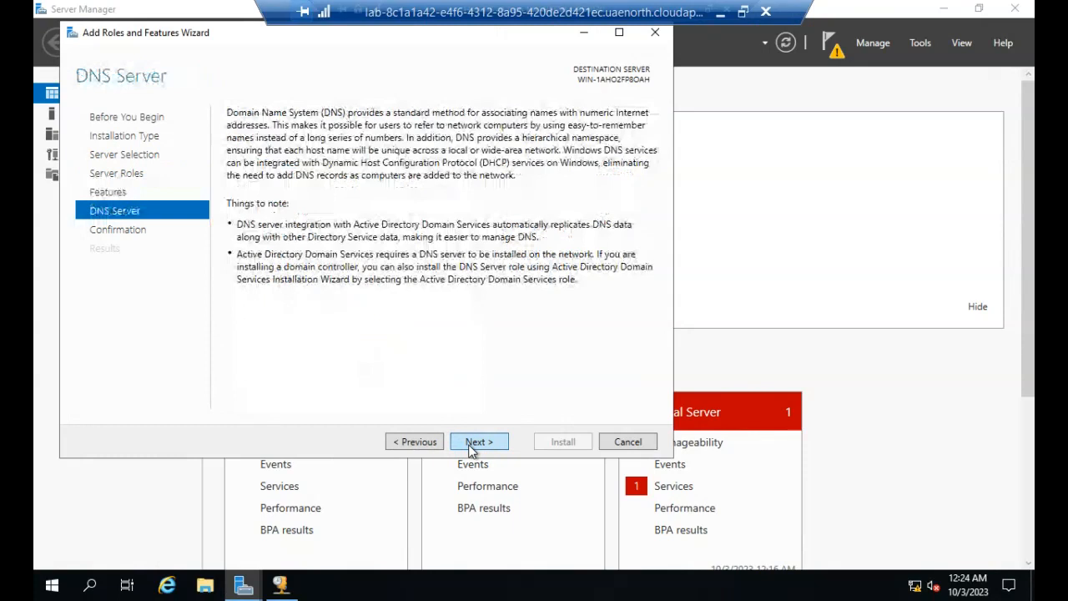
pyautogui.click(471, 443)
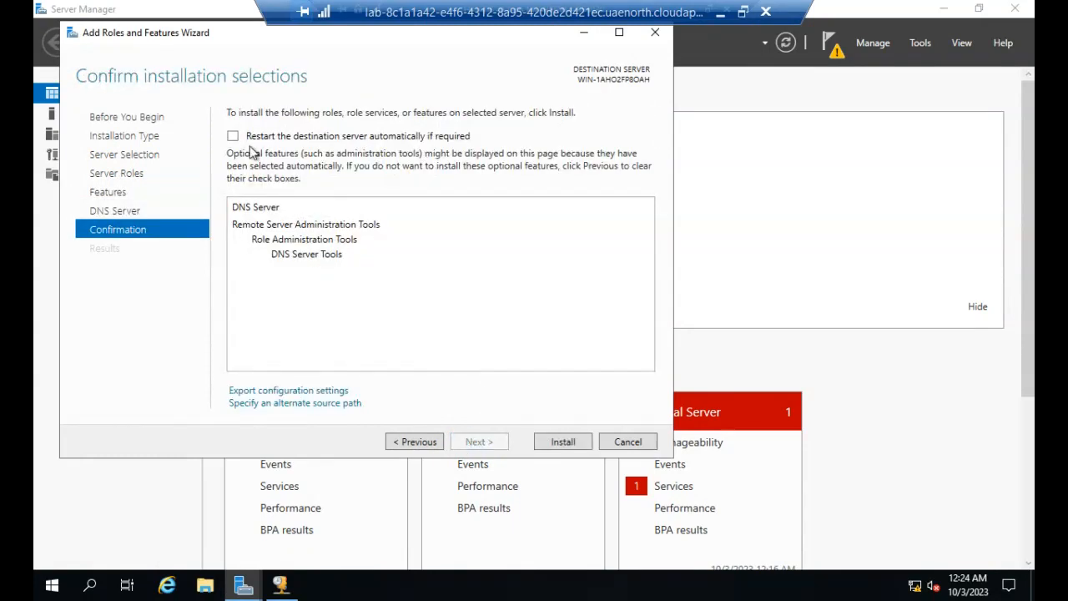
pyautogui.click(233, 136)
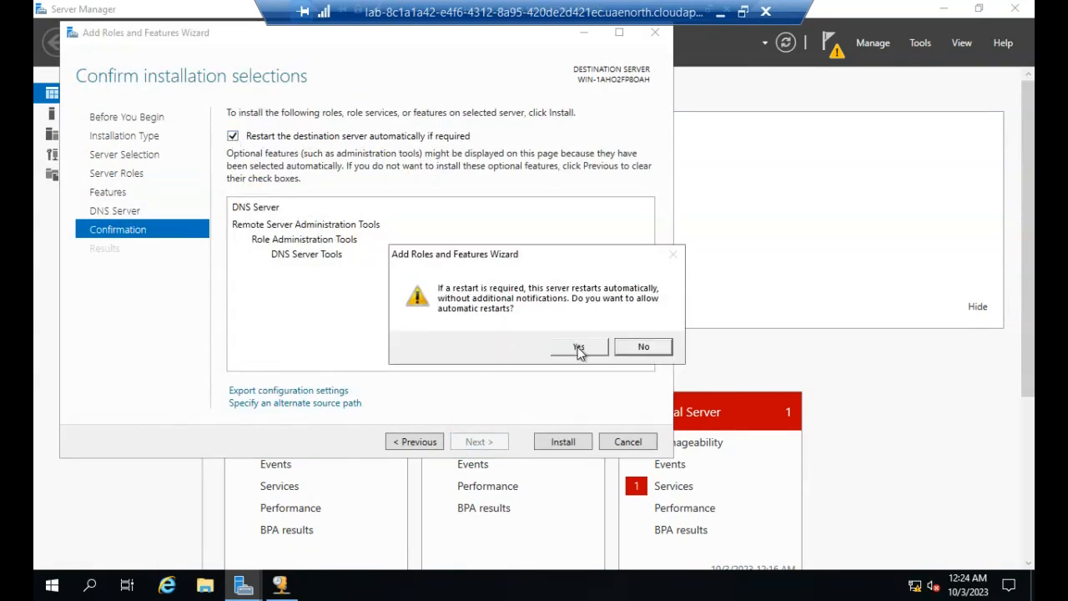
pyautogui.click(578, 349)
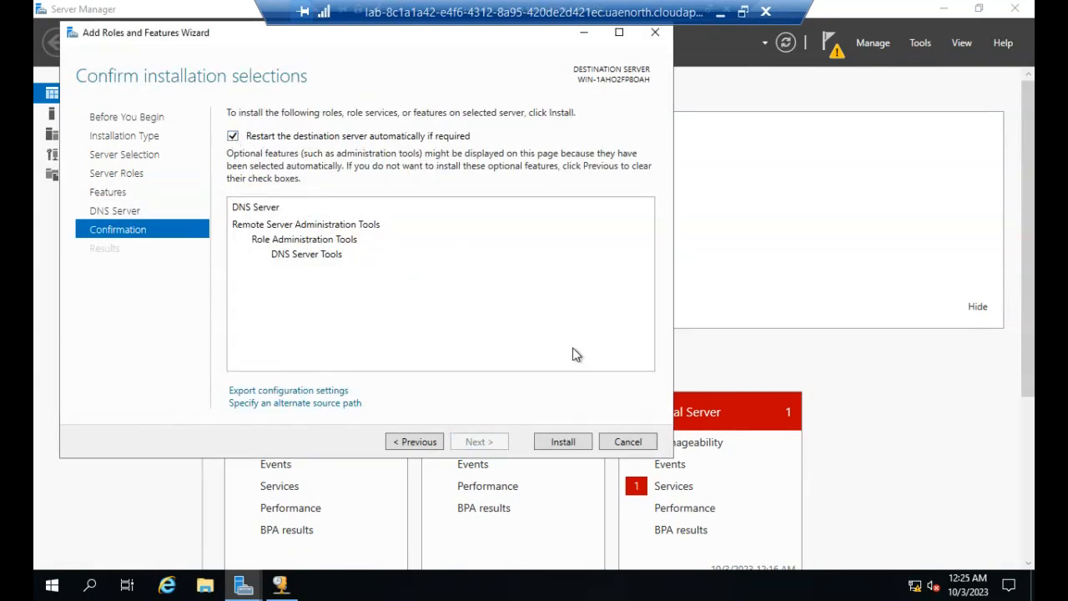
pyautogui.click(544, 444)
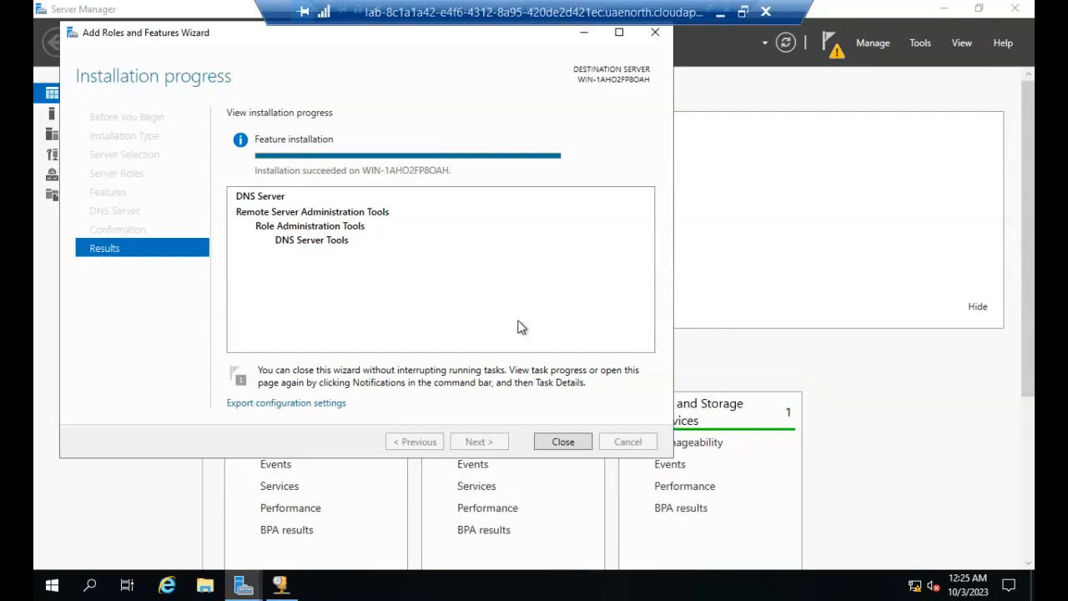
pyautogui.click(562, 442)
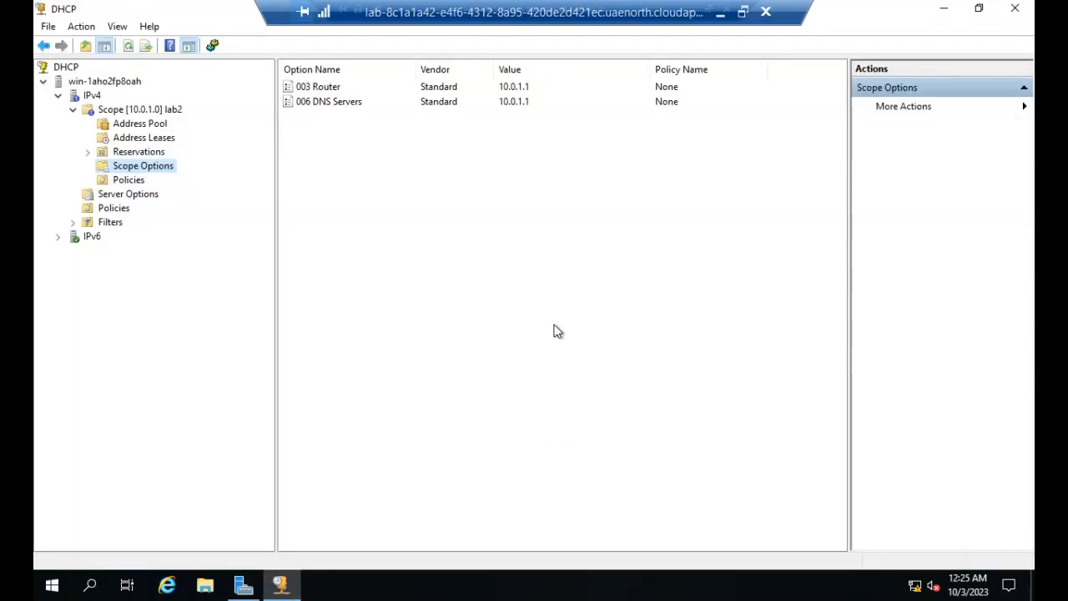
# - Close the DHCP console and open DNS Manager in a maximized window
pyautogui.click(1016, 10)
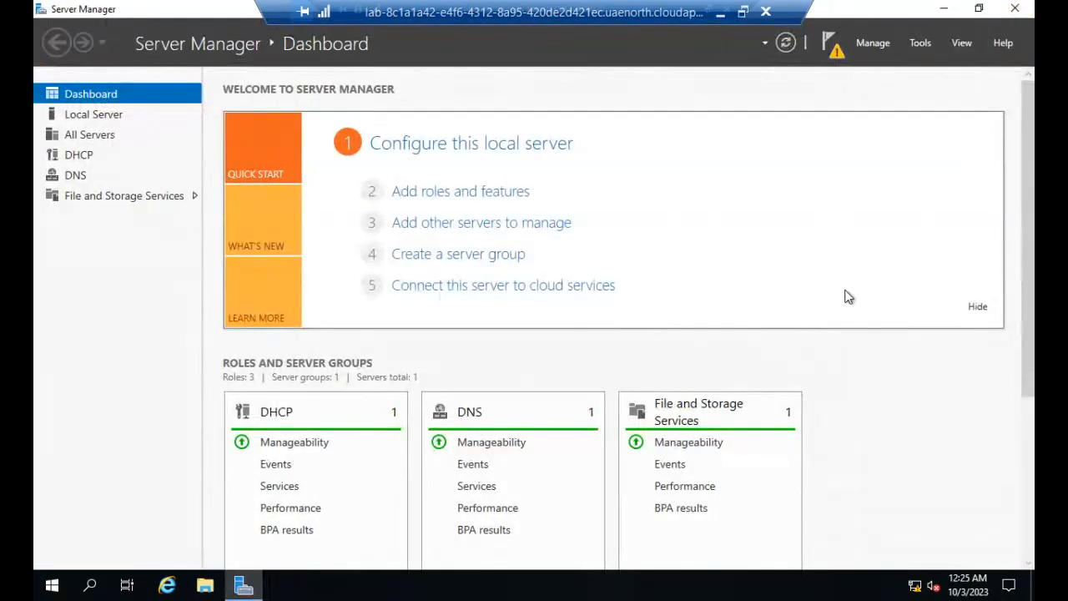
pyautogui.click(933, 39)
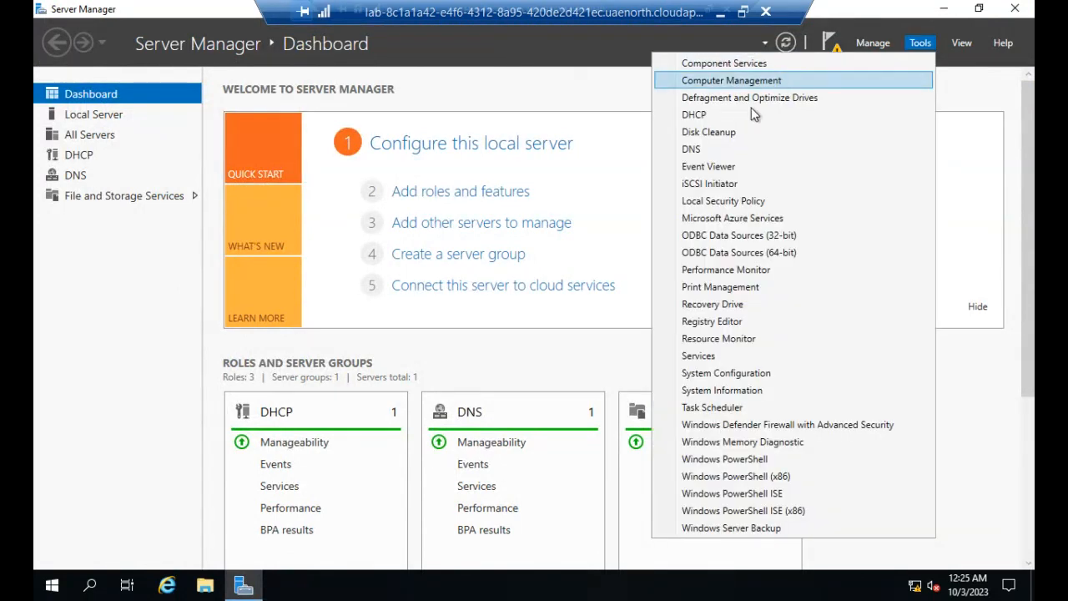
pyautogui.click(709, 149)
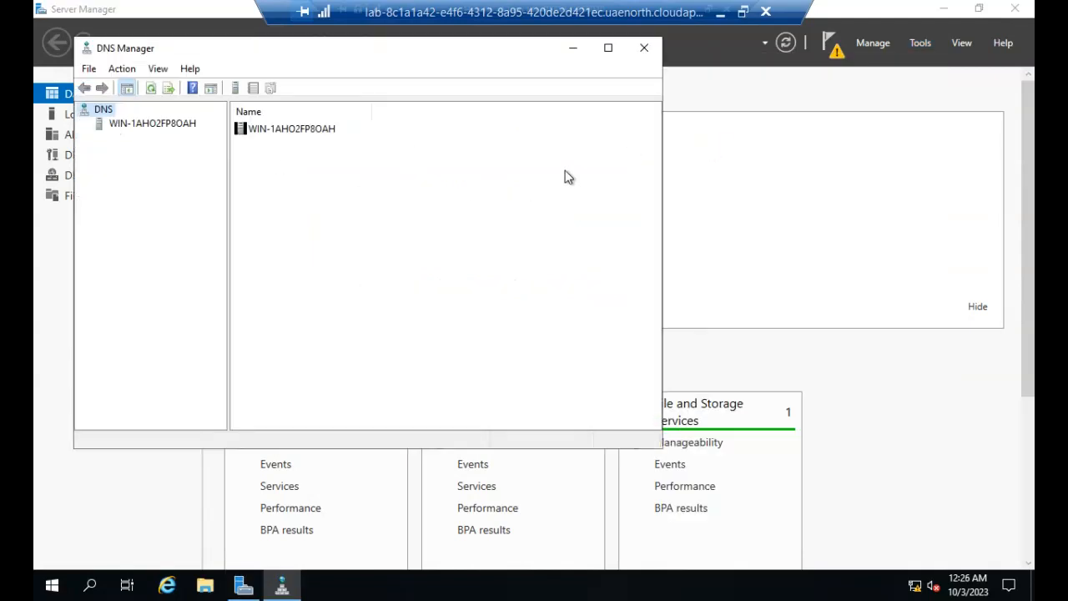
pyautogui.click(608, 48)
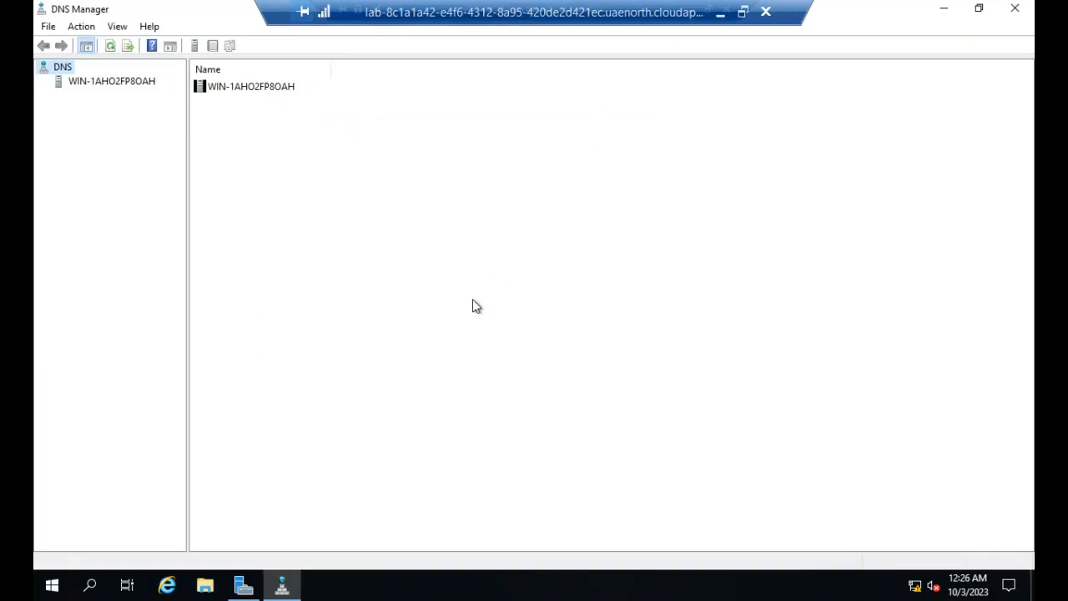
# - Start a new primary zone under the server's Forward Lookup Zones, up to the zone name
pyautogui.click(58, 84)
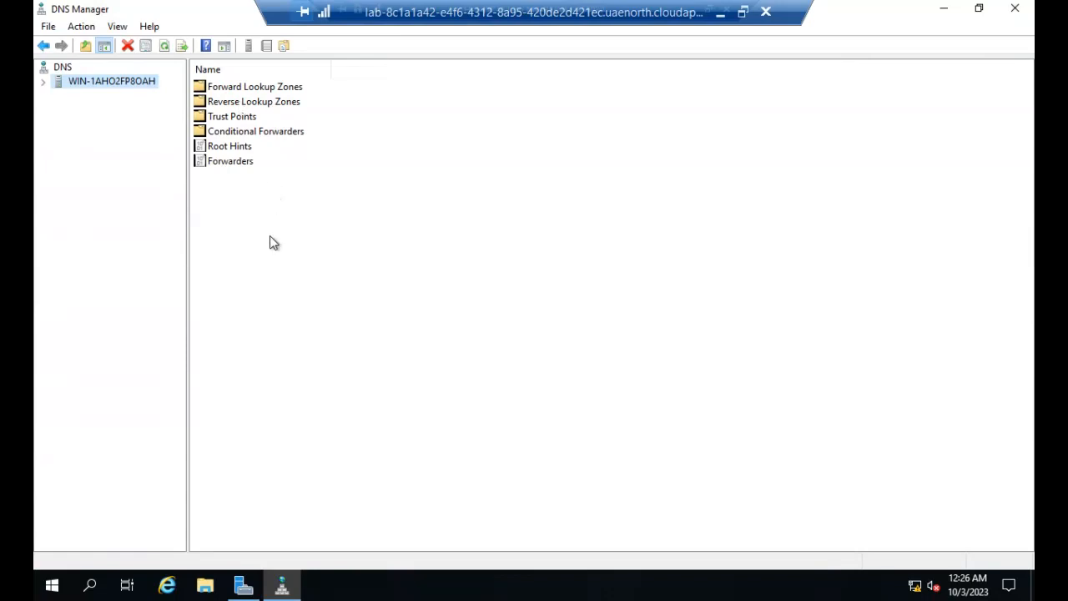
pyautogui.click(239, 88)
pyautogui.doubleClick(240, 89)
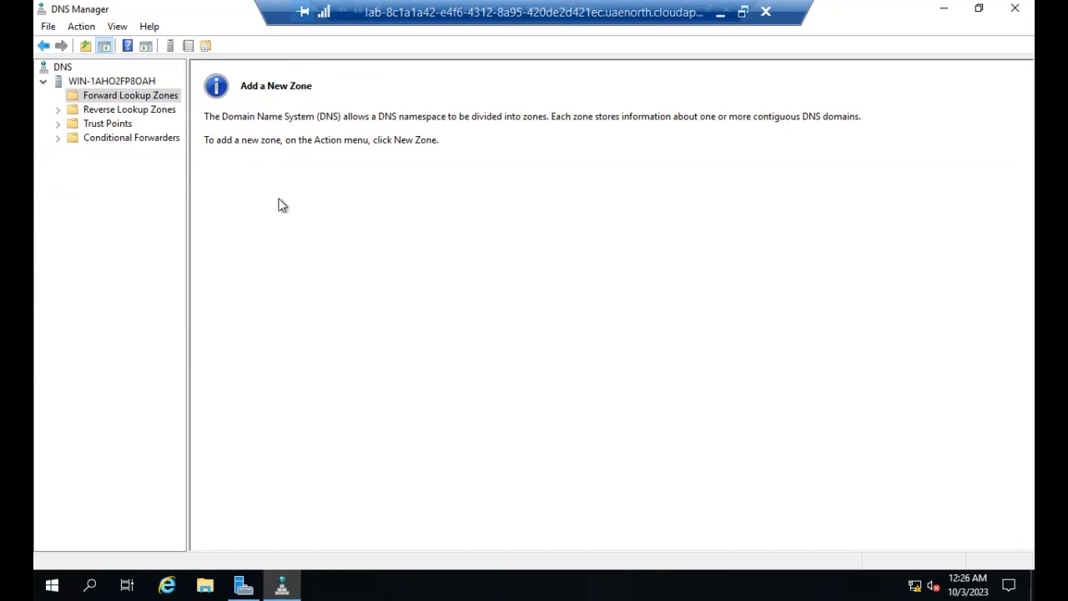
pyautogui.rightClick(127, 98)
pyautogui.click(202, 108)
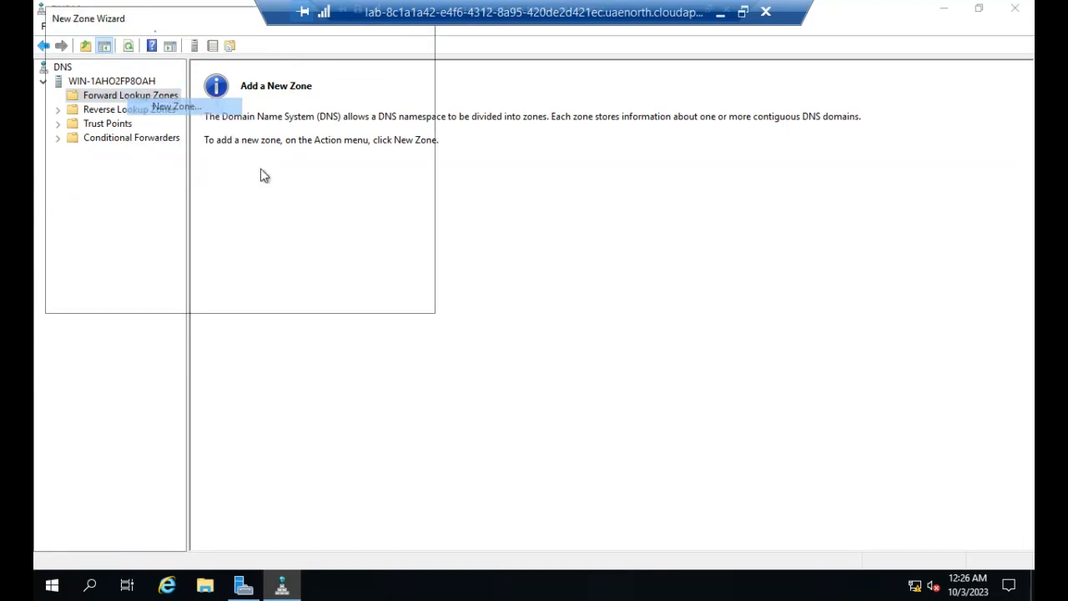
pyautogui.click(340, 295)
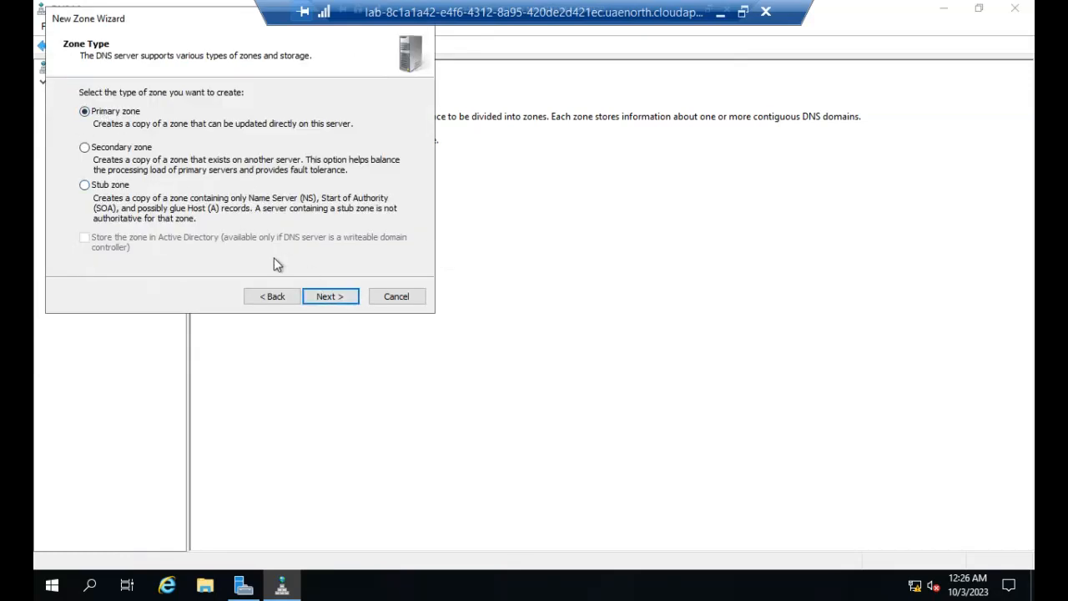
pyautogui.click(328, 297)
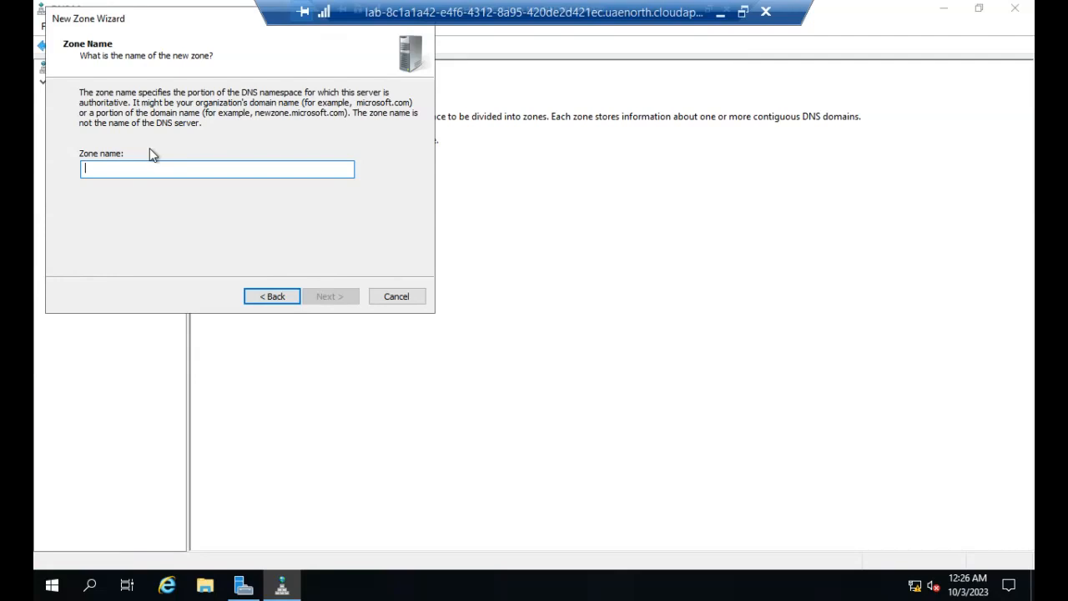
pyautogui.write('HC')
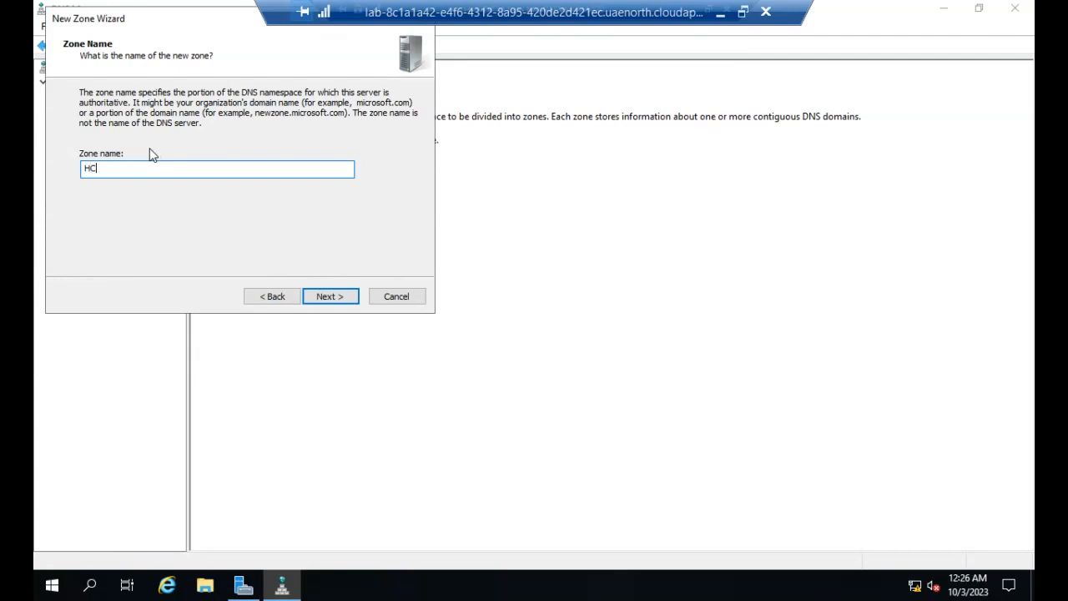
pyautogui.write('T1')
pyautogui.press('BackSpace')
pyautogui.press('BackSpace')
pyautogui.press('BackSpace')
pyautogui.press('BackSpace')
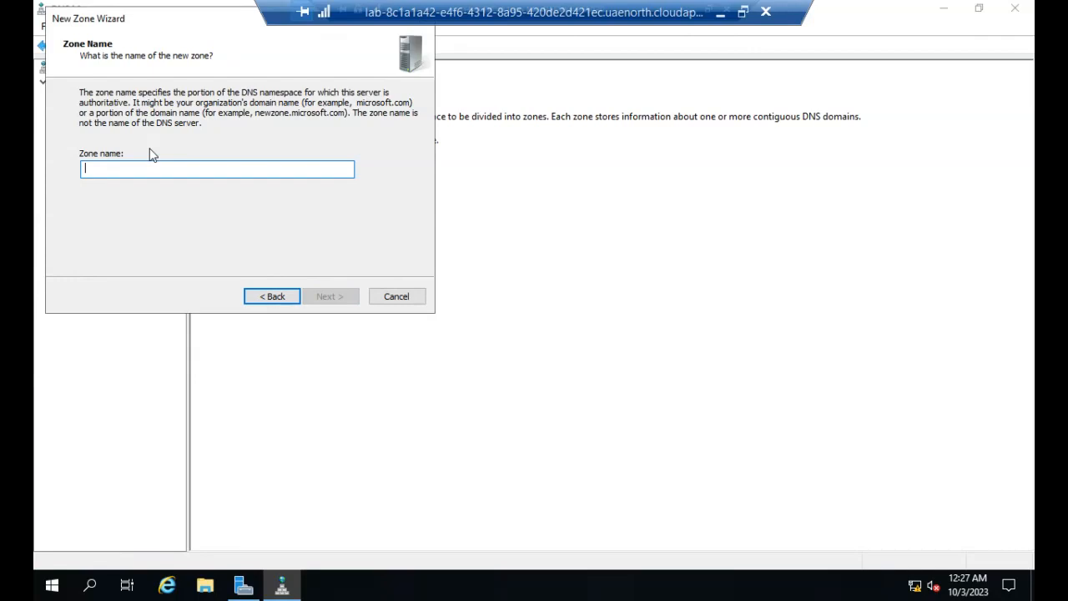
# - Name the zone CTT1.ae and create it with the new zone file CTT1.ae.dns and no dynamic updates
pyautogui.write('C')
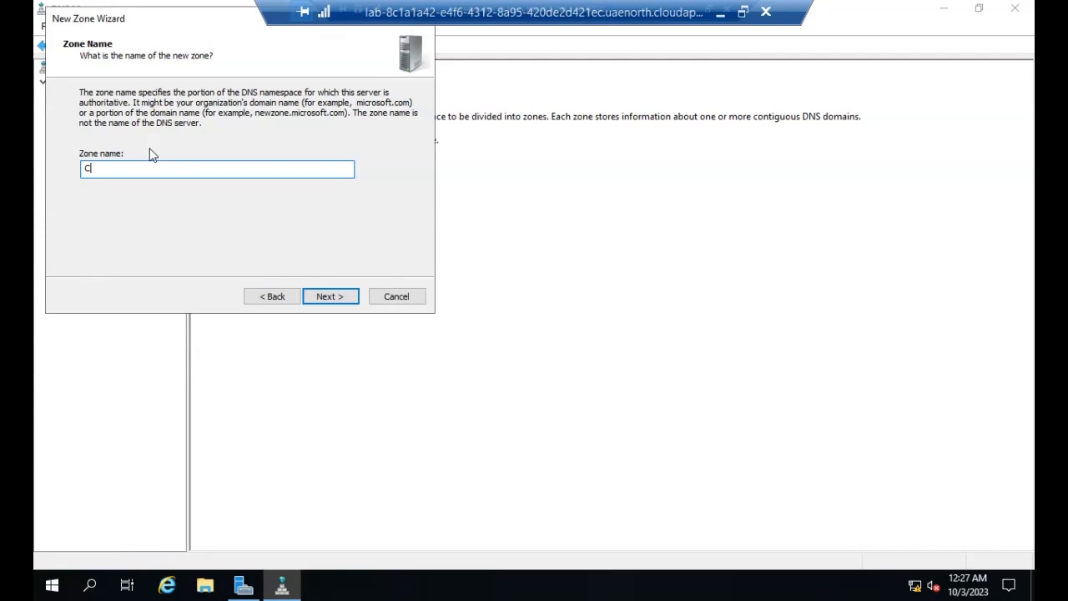
pyautogui.write('TT1.ae')
pyautogui.click(348, 298)
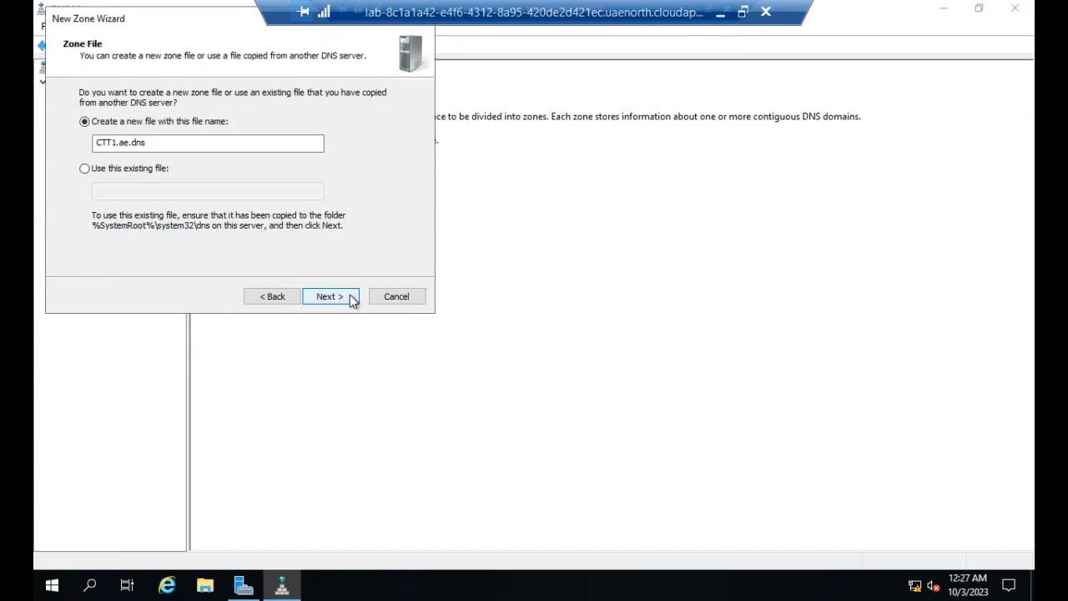
pyautogui.click(351, 298)
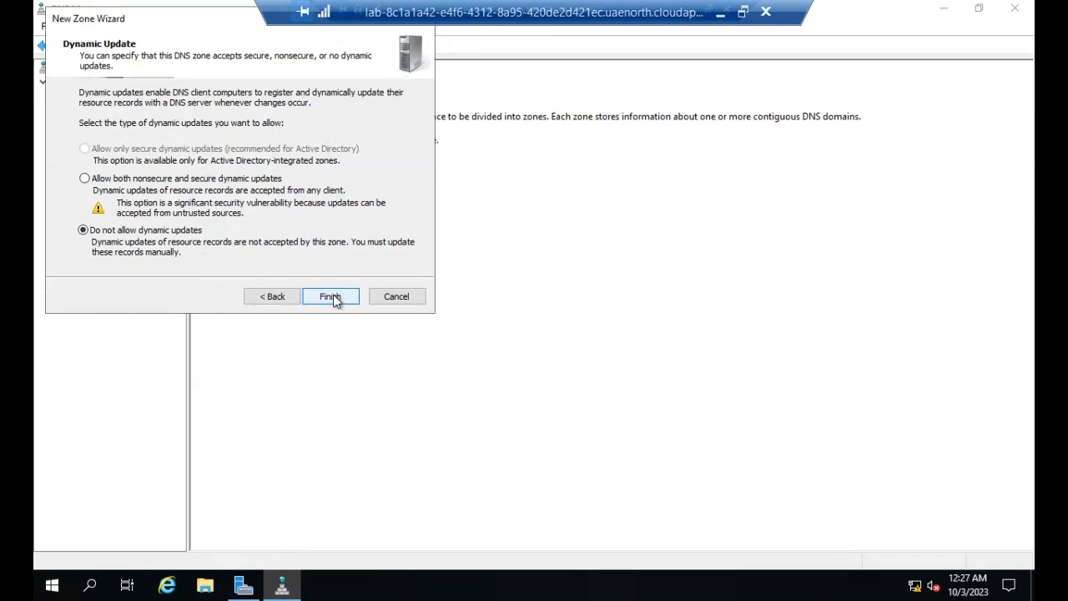
pyautogui.click(333, 298)
pyautogui.click(333, 298)
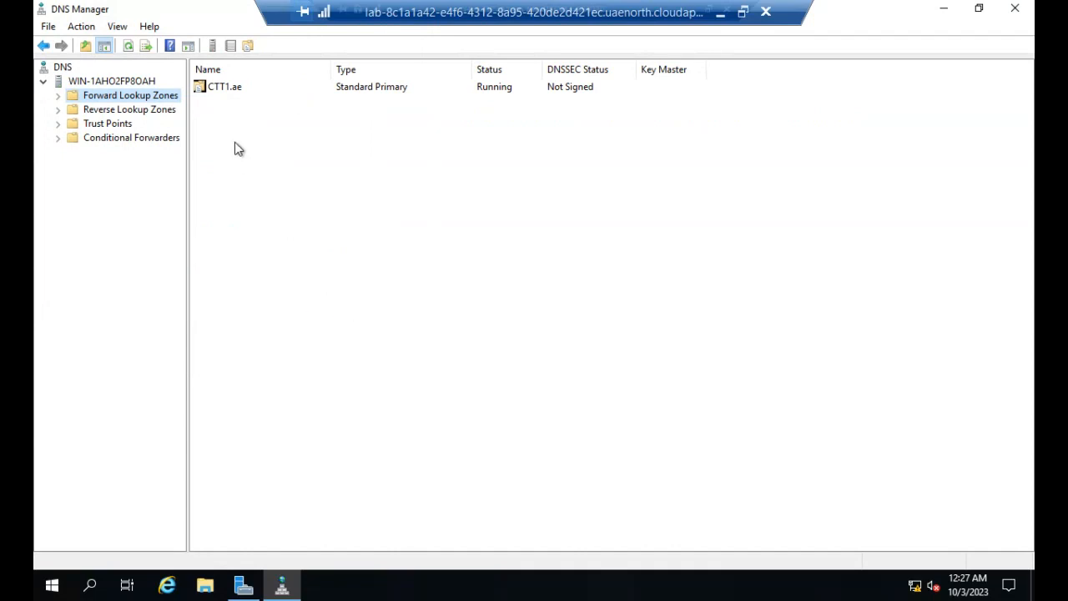
# - Open the CTT1.ae zone and start a new host (A or AAAA) record in it
pyautogui.doubleClick(223, 90)
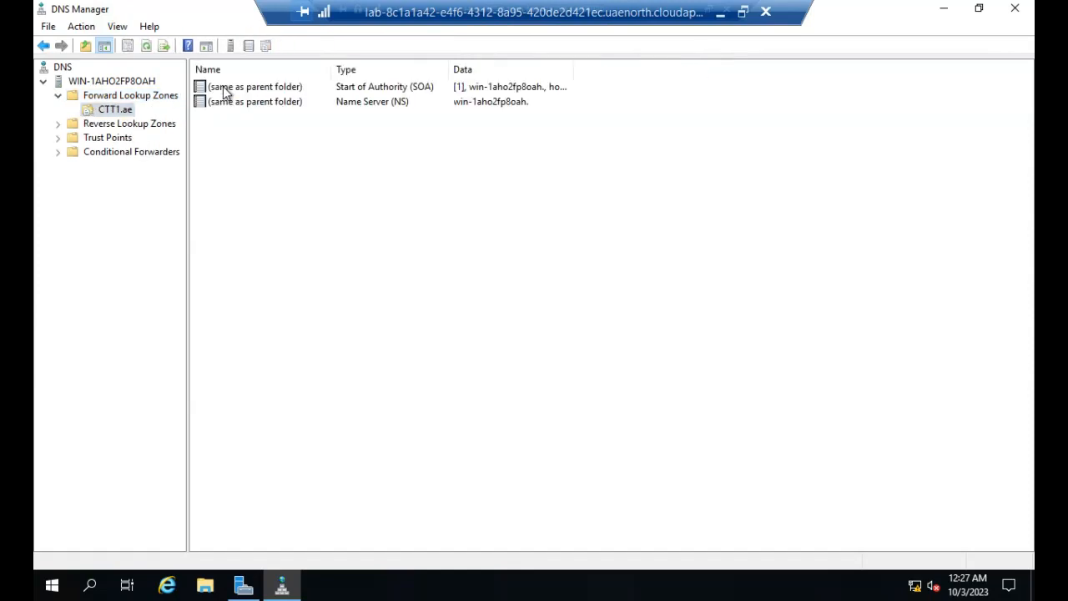
pyautogui.rightClick(261, 134)
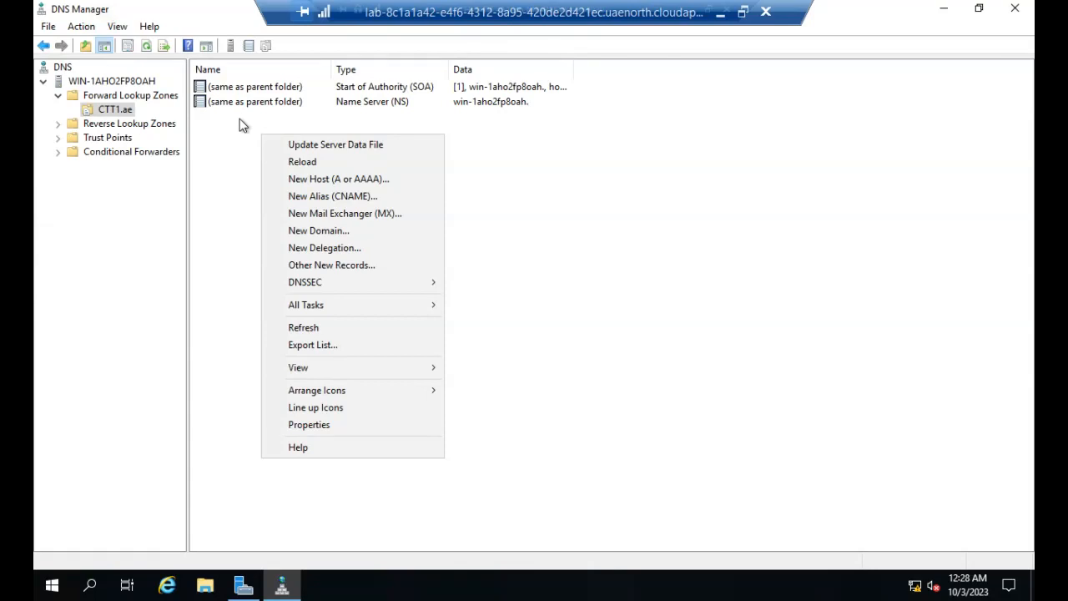
pyautogui.click(361, 180)
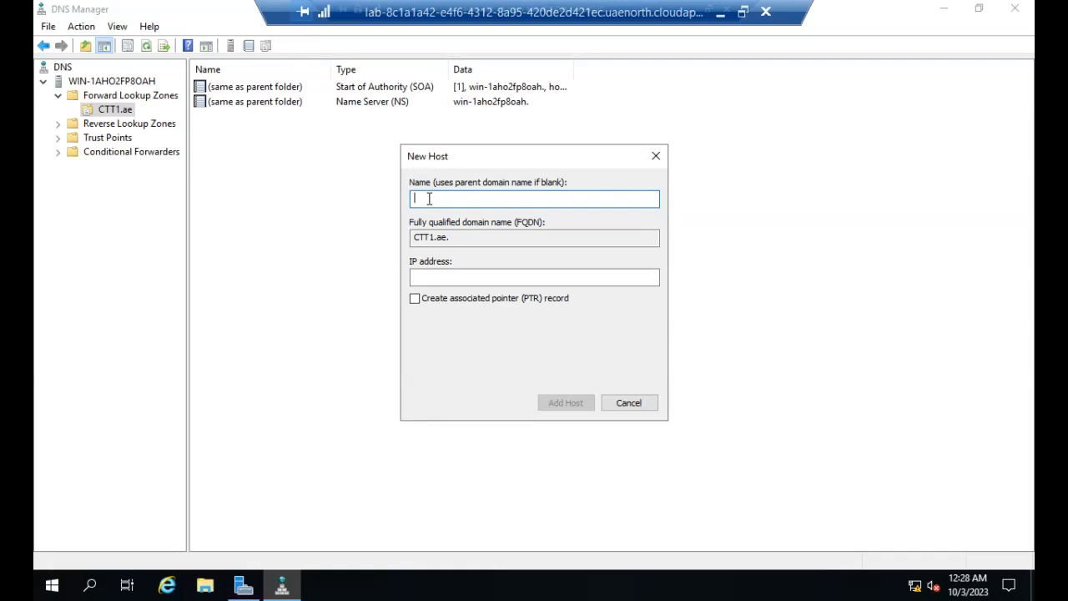
pyautogui.write('www.lab1')
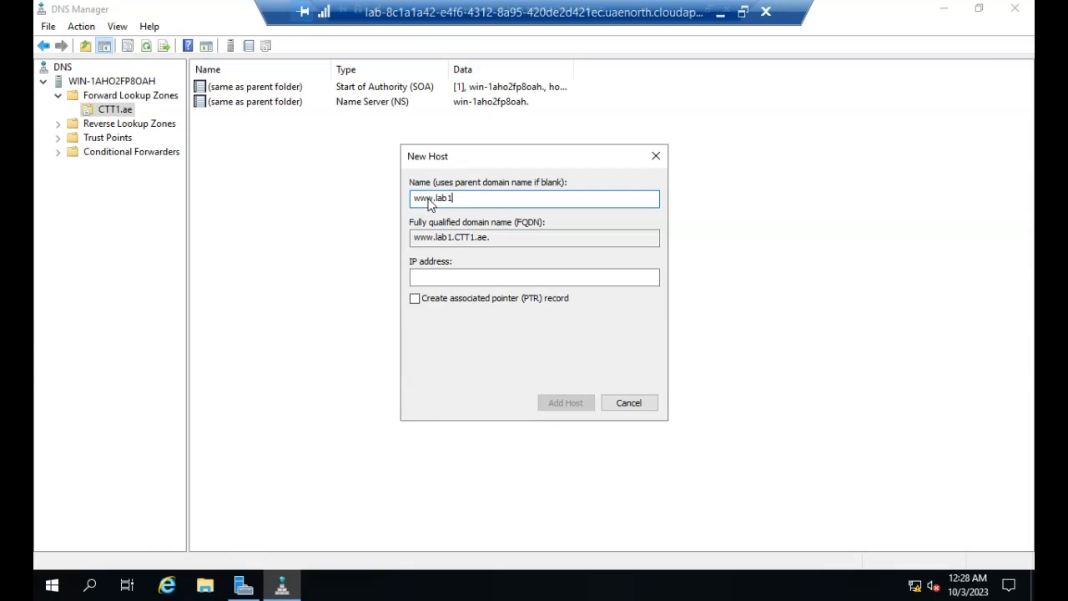
pyautogui.write('.')
pyautogui.write('com')
pyautogui.press('BackSpace')
pyautogui.press('BackSpace')
pyautogui.press('BackSpace')
pyautogui.press('BackSpace')
pyautogui.press('BackSpace')
pyautogui.press('BackSpace')
pyautogui.press('BackSpace')
pyautogui.press('BackSpace')
pyautogui.press('BackSpace')
pyautogui.press('BackSpace')
pyautogui.press('BackSpace')
pyautogui.press('BackSpace')
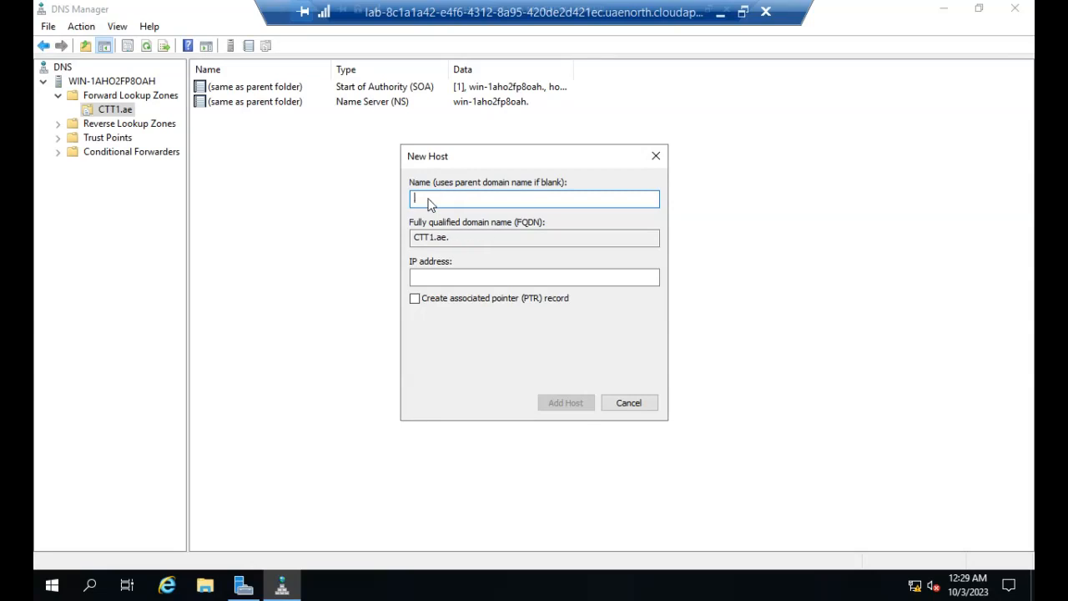
# - Add the host lab1 with IP address 10.0.1.30 to the CTT1.ae zone, with the associated pointer record option enabled
pyautogui.write('lab1')
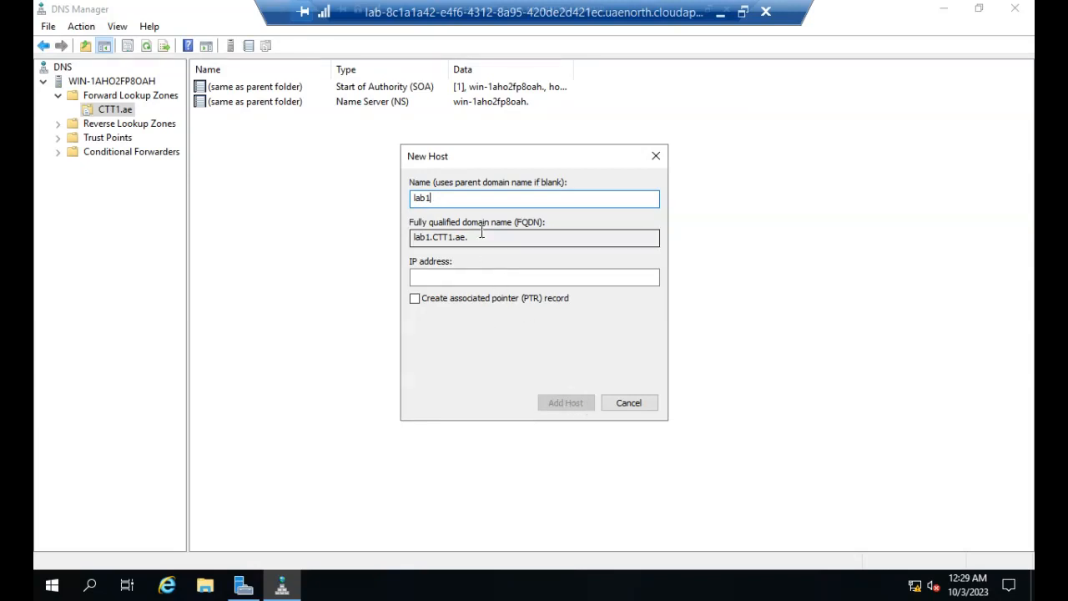
pyautogui.click(482, 237)
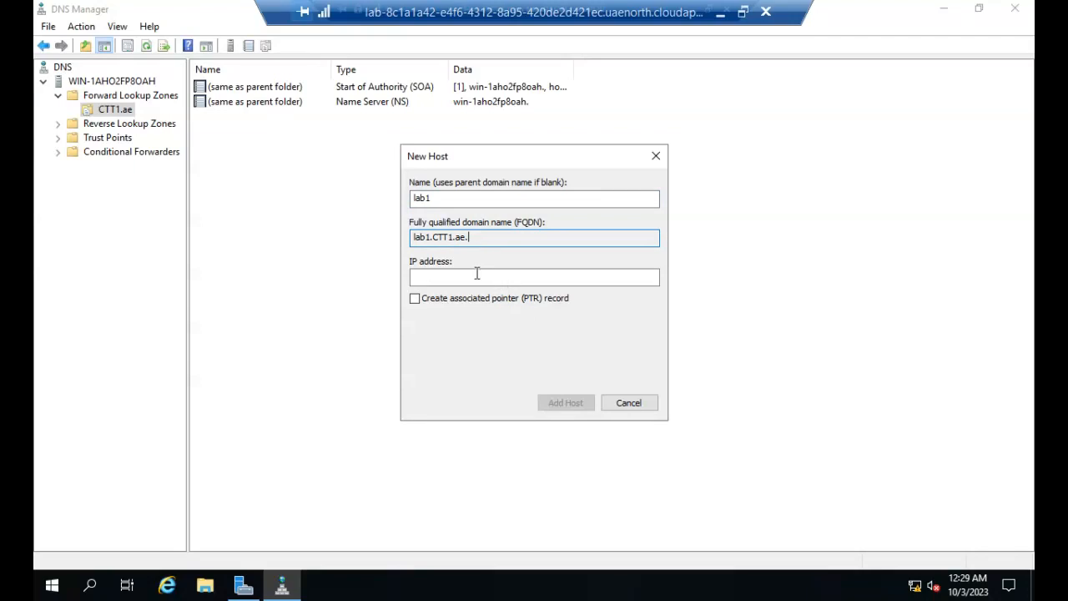
pyautogui.click(472, 278)
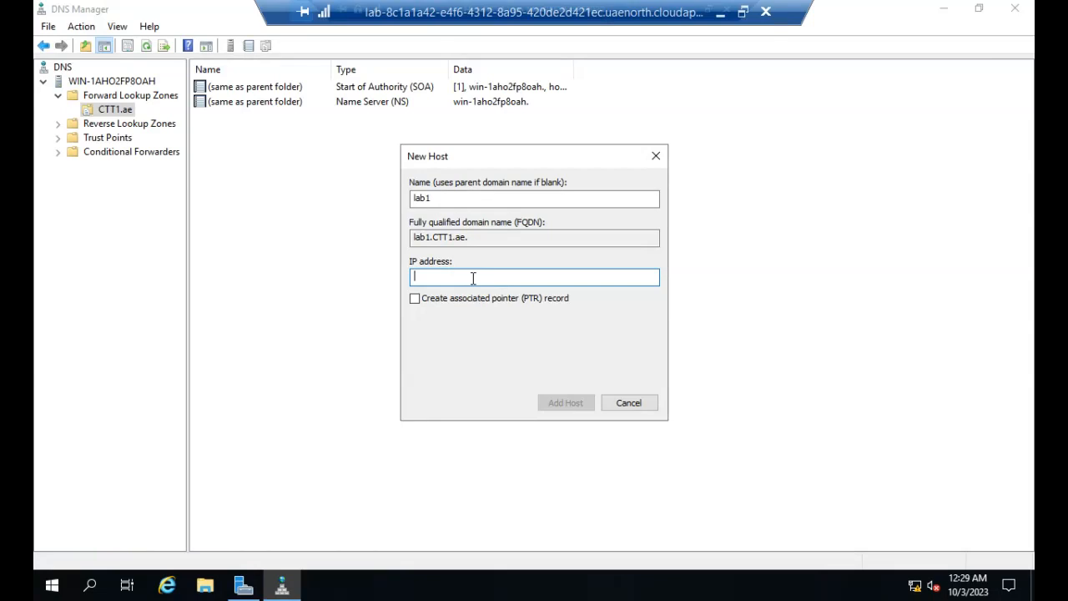
pyautogui.write('10.0.1.30')
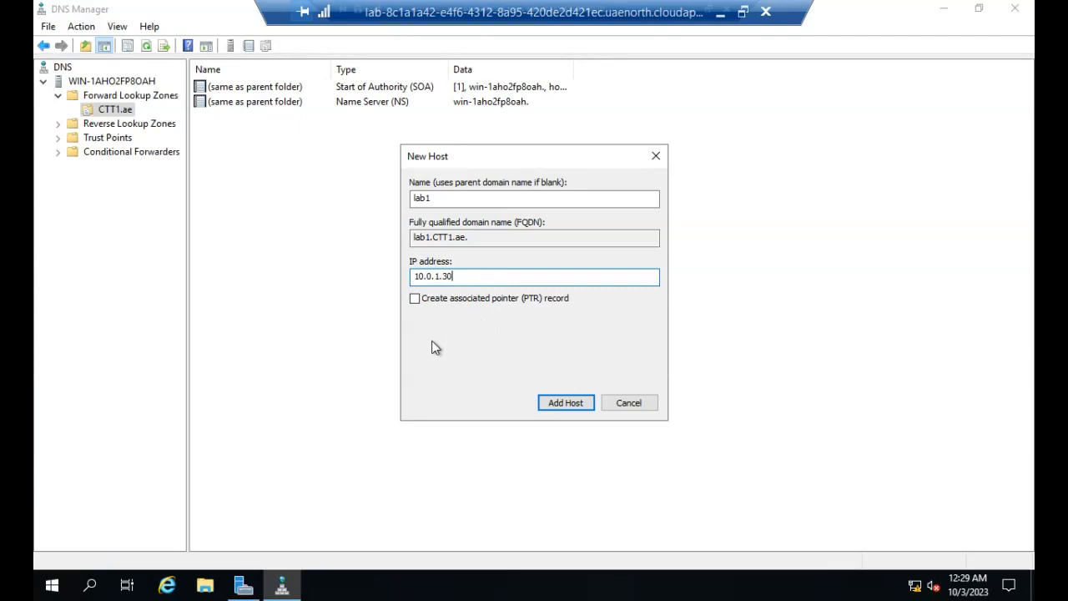
pyautogui.click(416, 300)
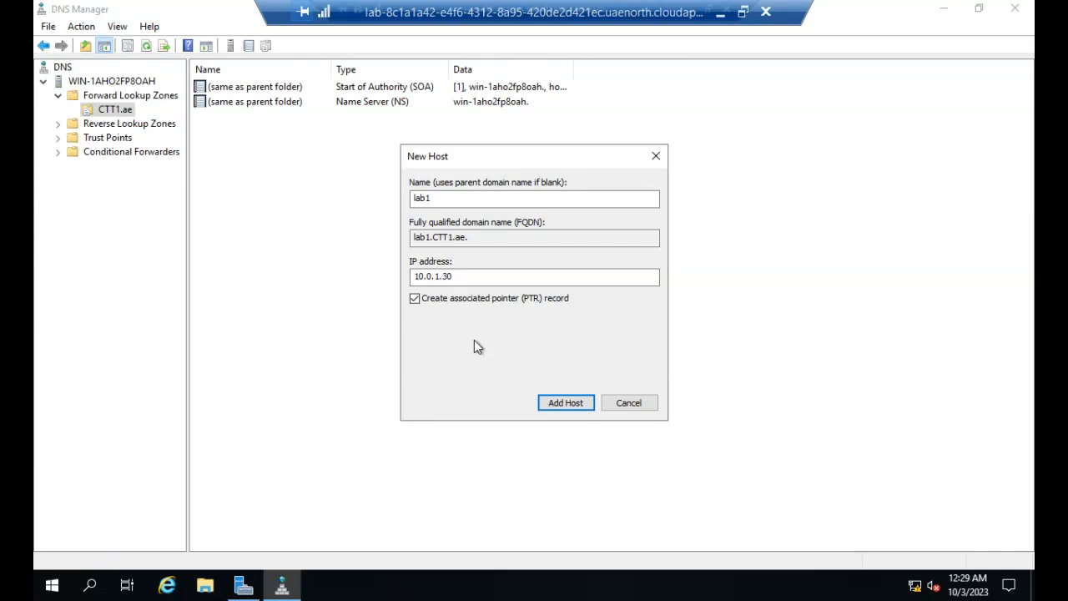
pyautogui.click(592, 403)
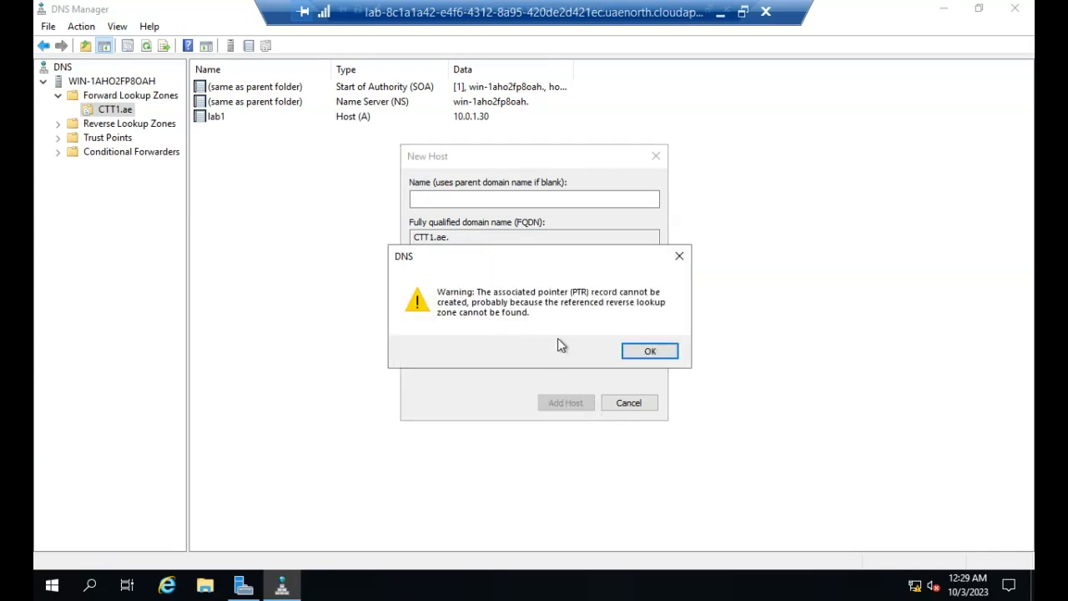
pyautogui.click(651, 353)
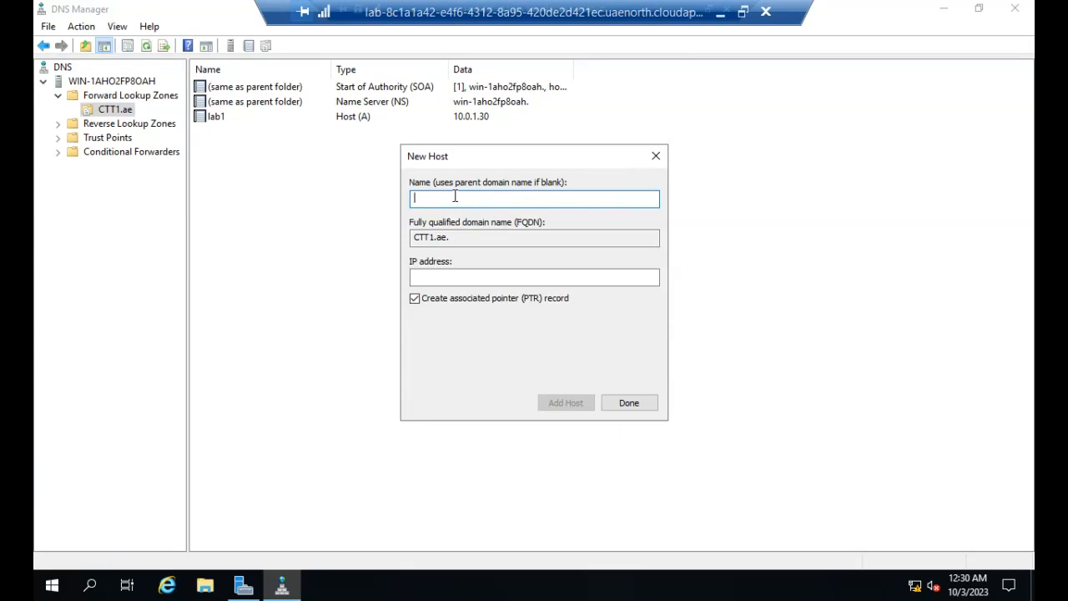
# - Add the host DC1 with IP address 10.0.1.1 to the CTT1.ae zone and finish adding hosts
pyautogui.write('DC1')
pyautogui.click(422, 281)
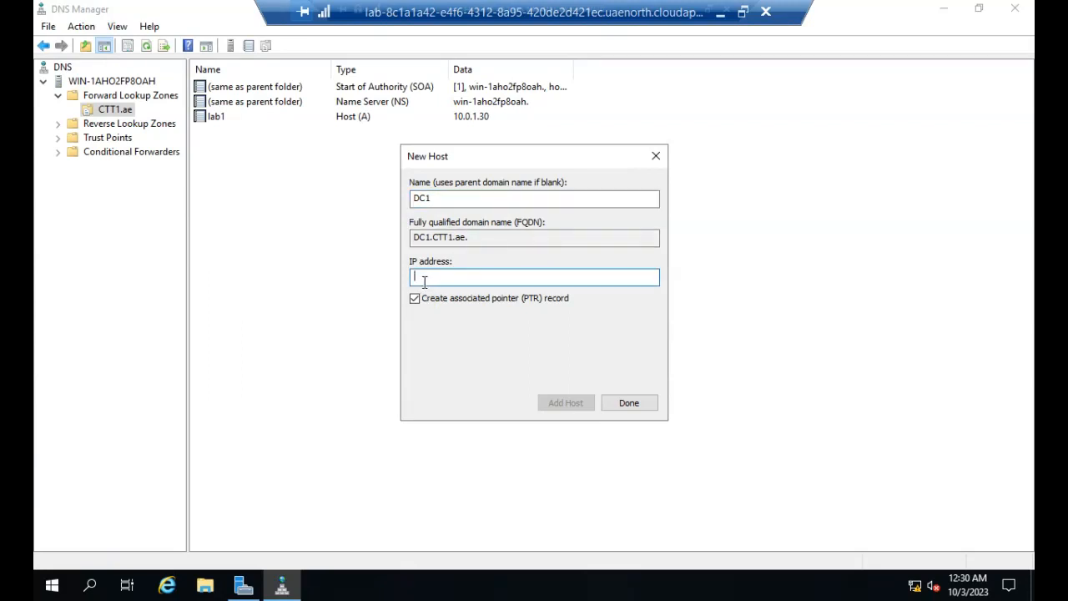
pyautogui.write('10.0.1.1')
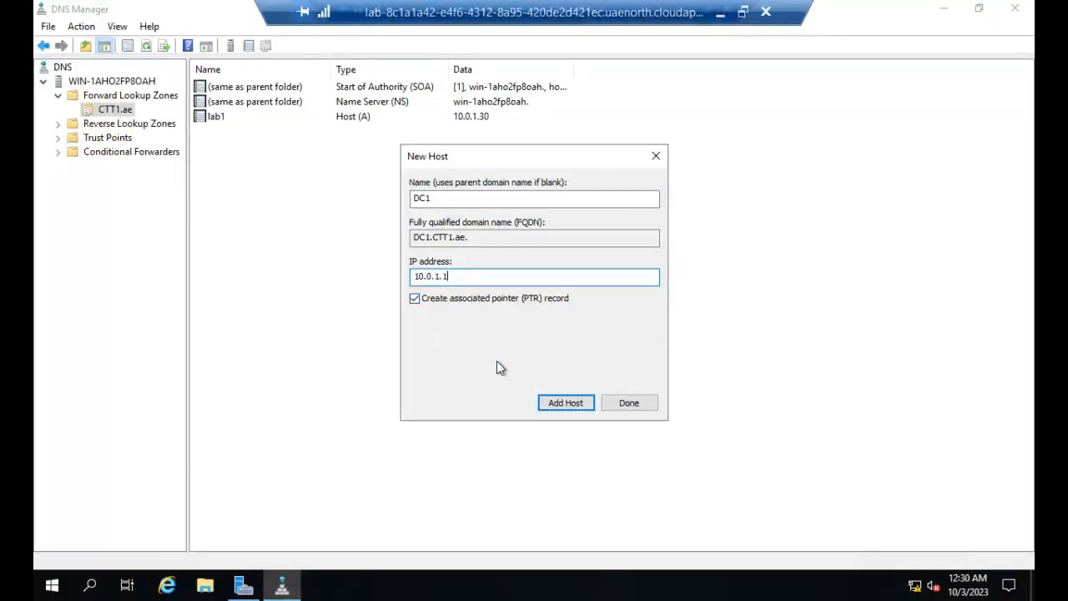
pyautogui.click(573, 403)
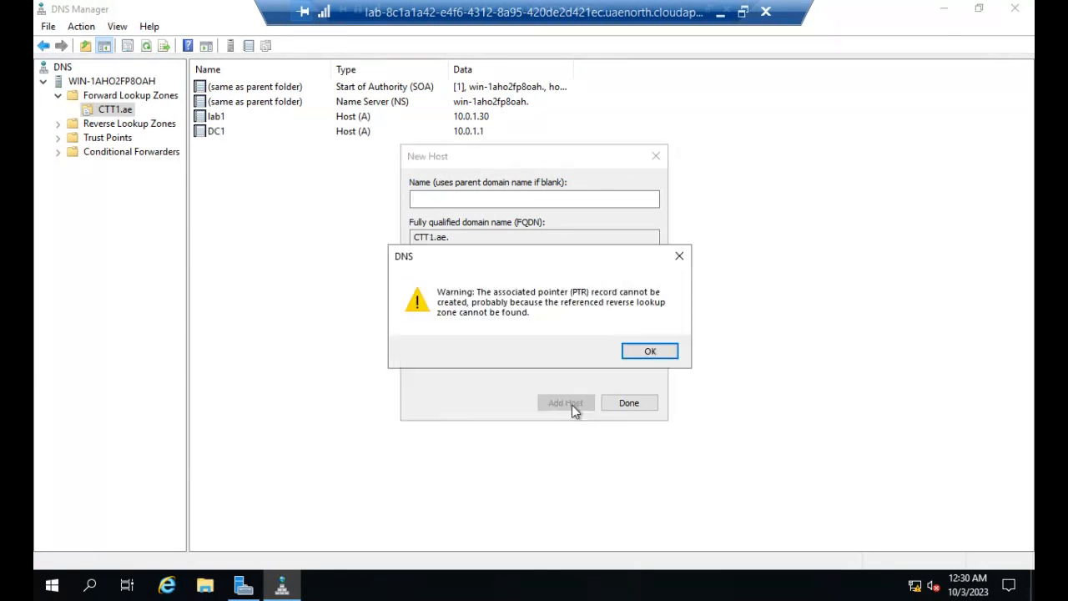
pyautogui.click(648, 353)
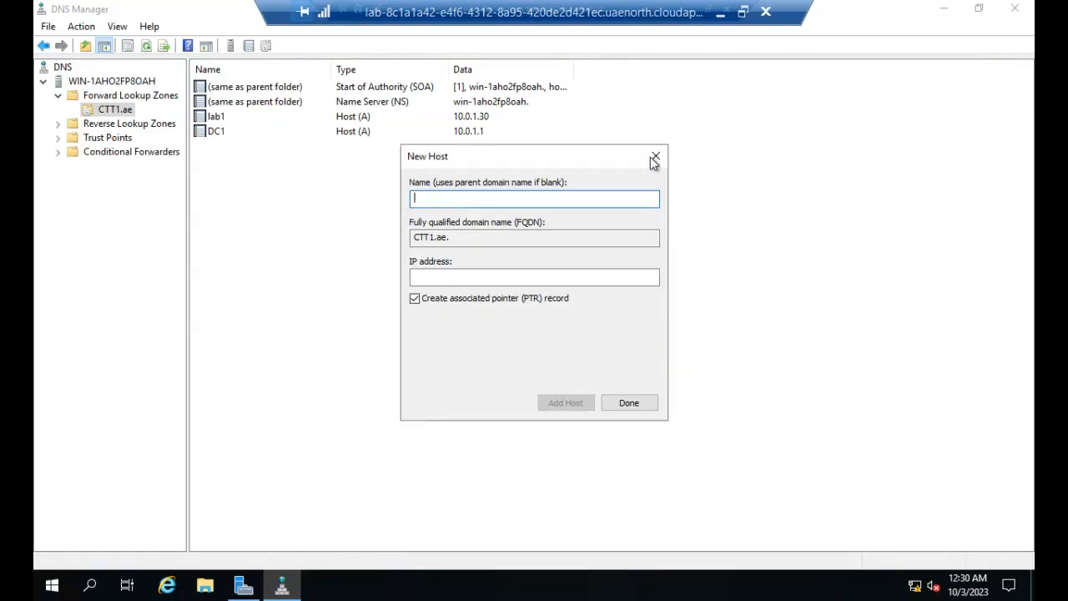
pyautogui.click(628, 402)
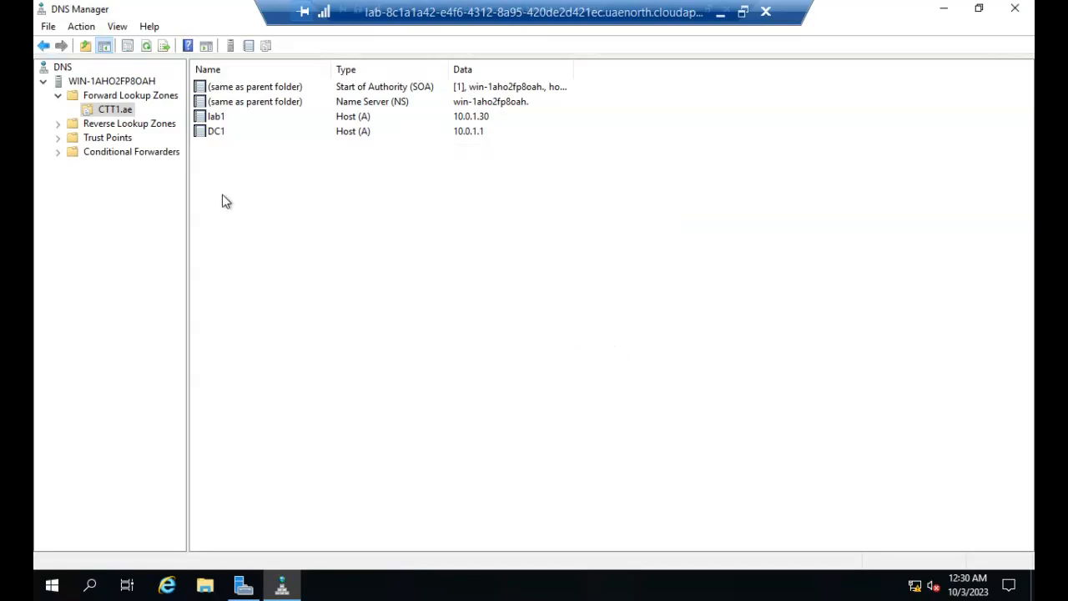
# - Show the server's Reverse Lookup Zones and collapse the Forward Lookup Zones folder
pyautogui.click(116, 126)
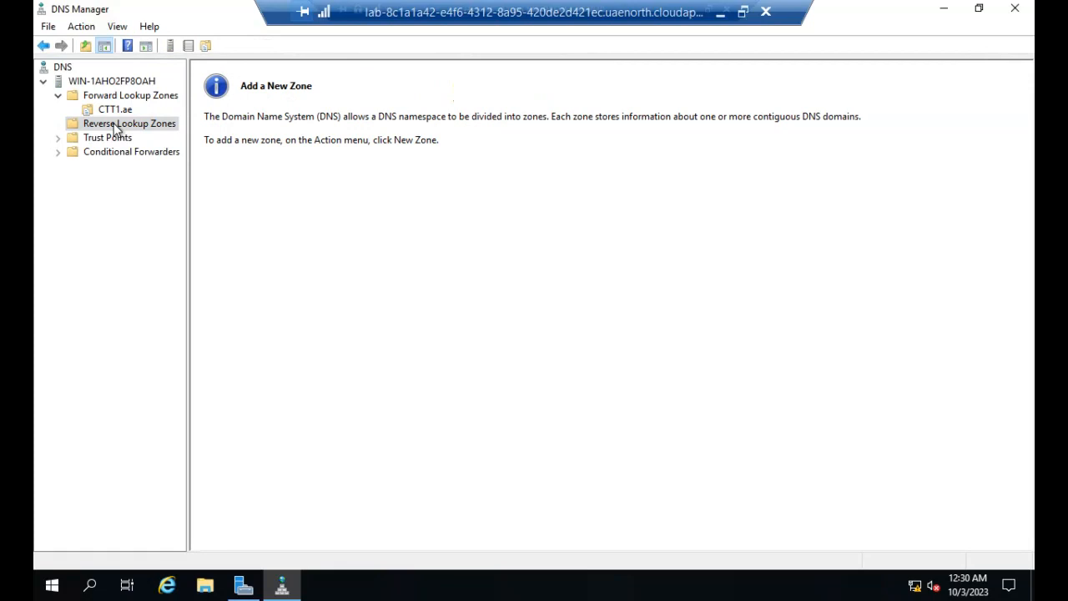
pyautogui.click(117, 26)
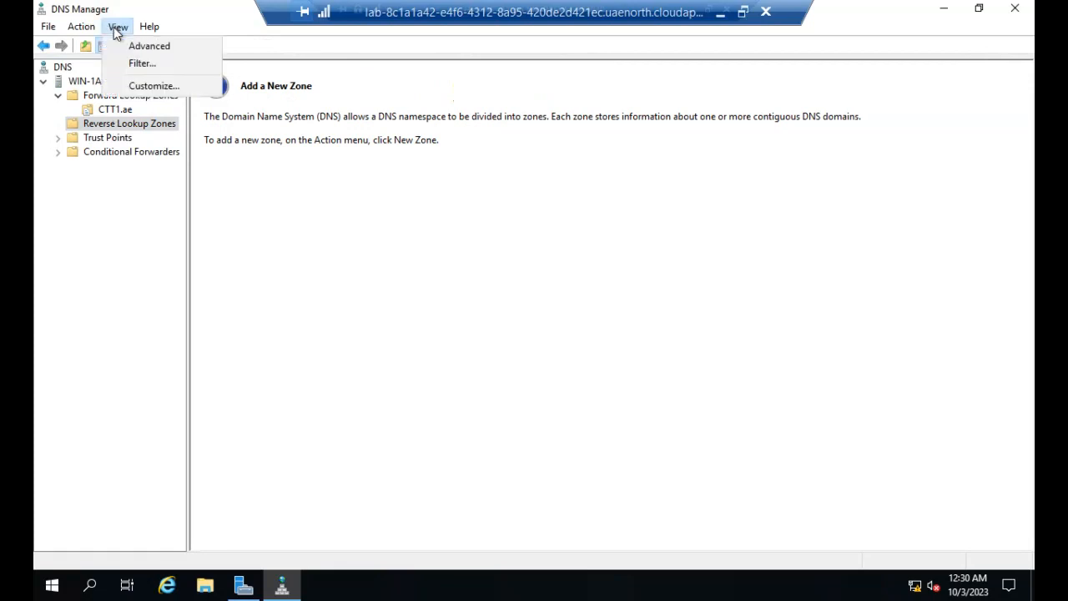
pyautogui.click(81, 27)
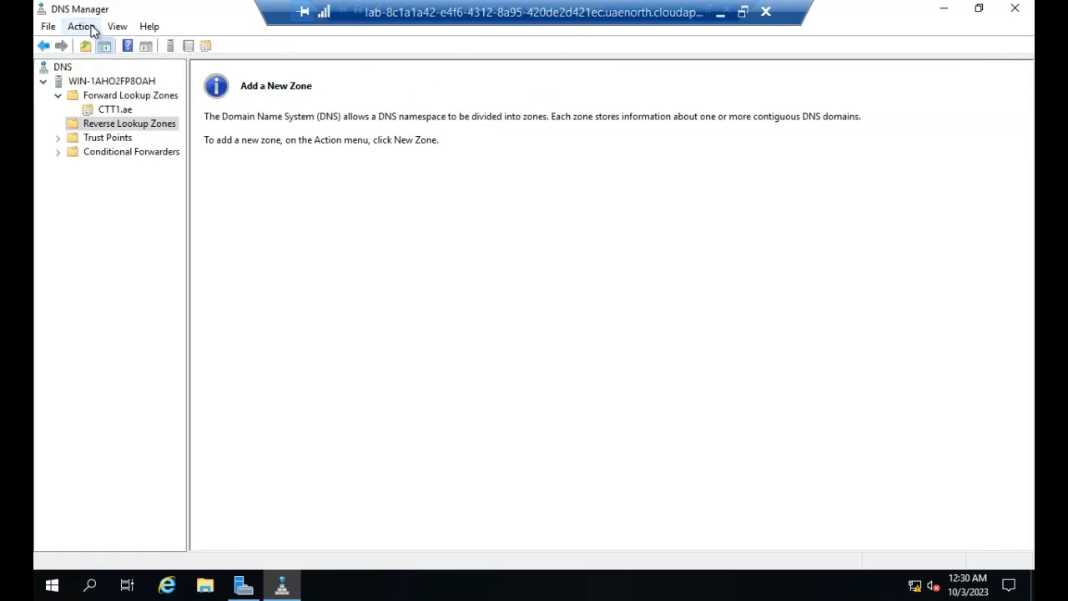
pyautogui.click(116, 123)
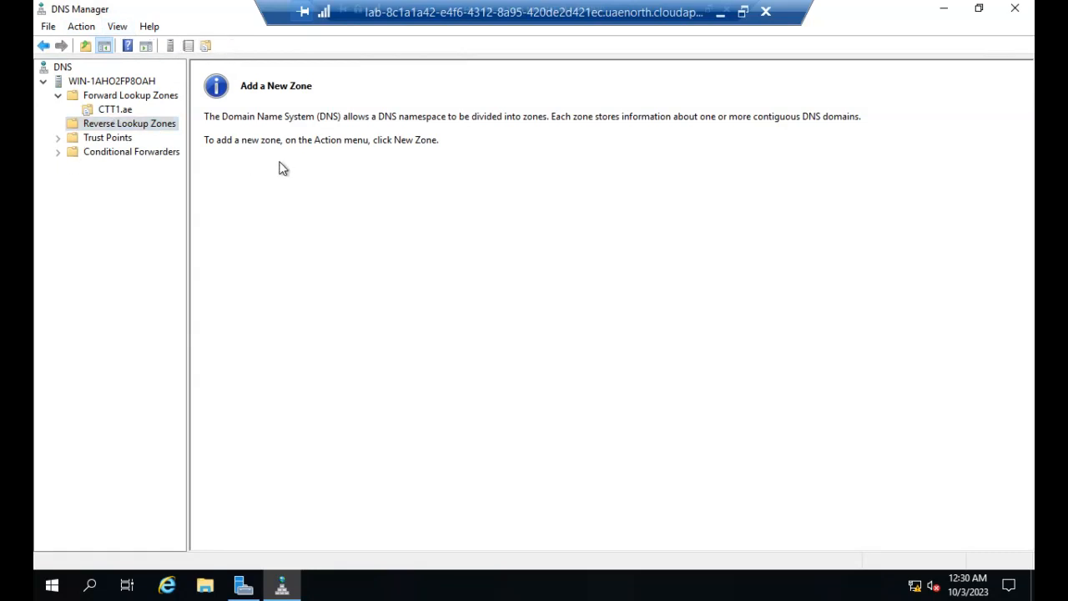
pyautogui.rightClick(114, 125)
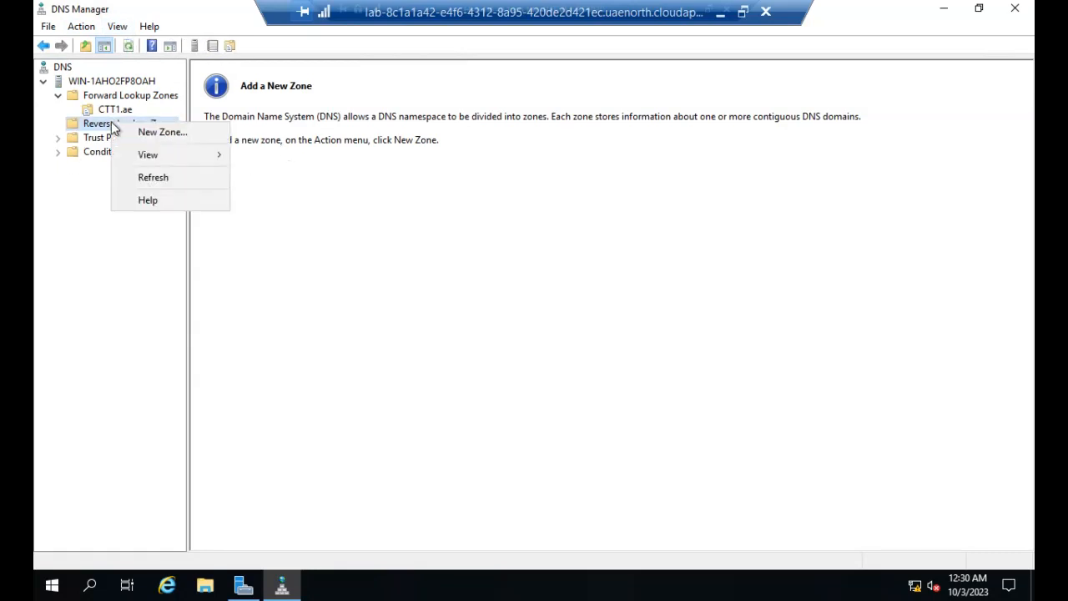
pyautogui.click(305, 136)
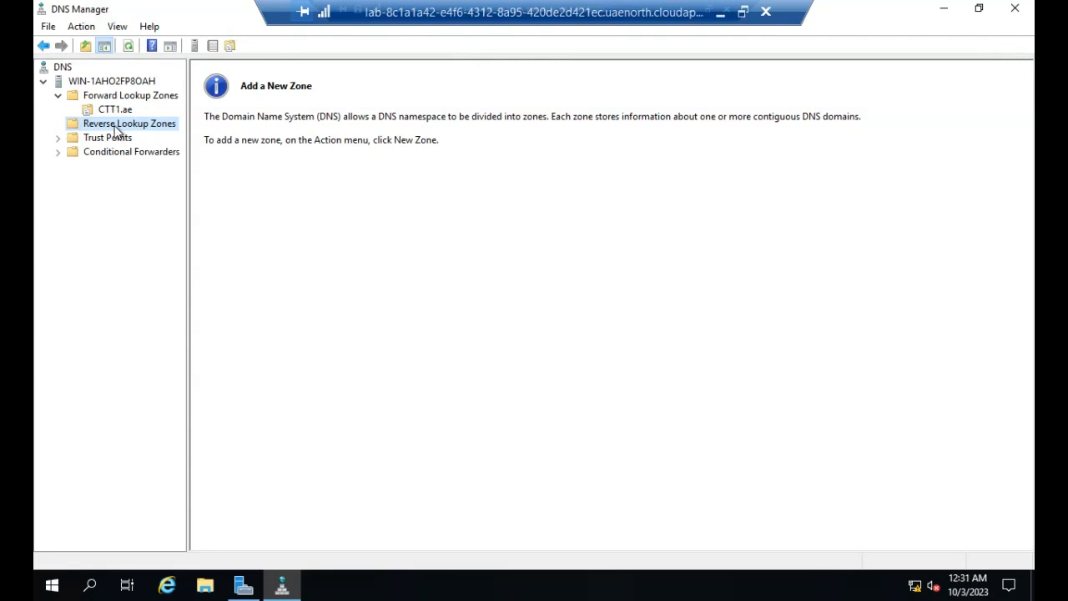
pyautogui.click(58, 97)
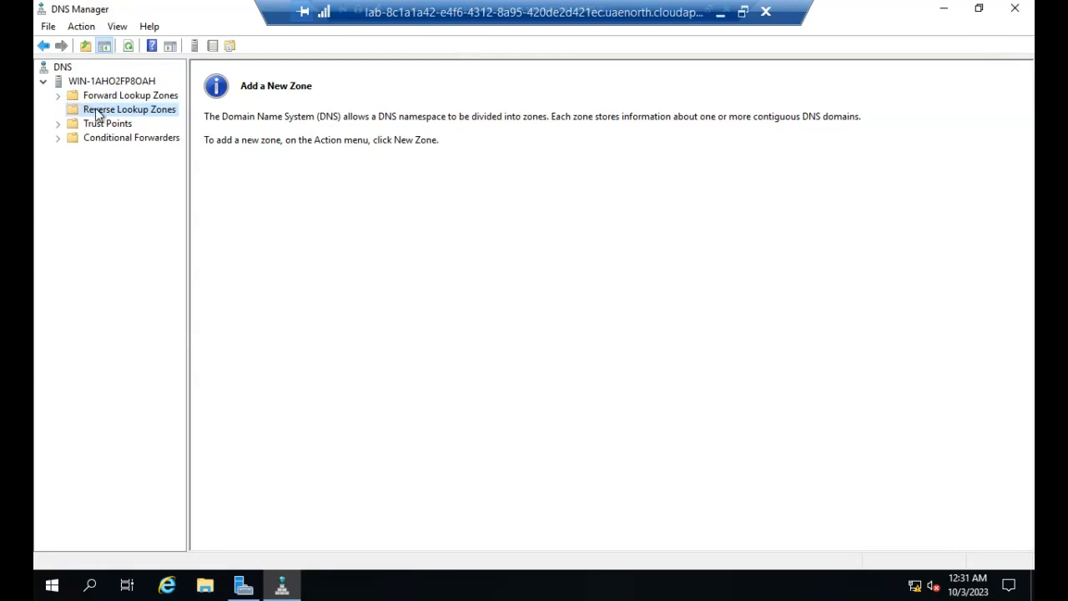
pyautogui.click(277, 138)
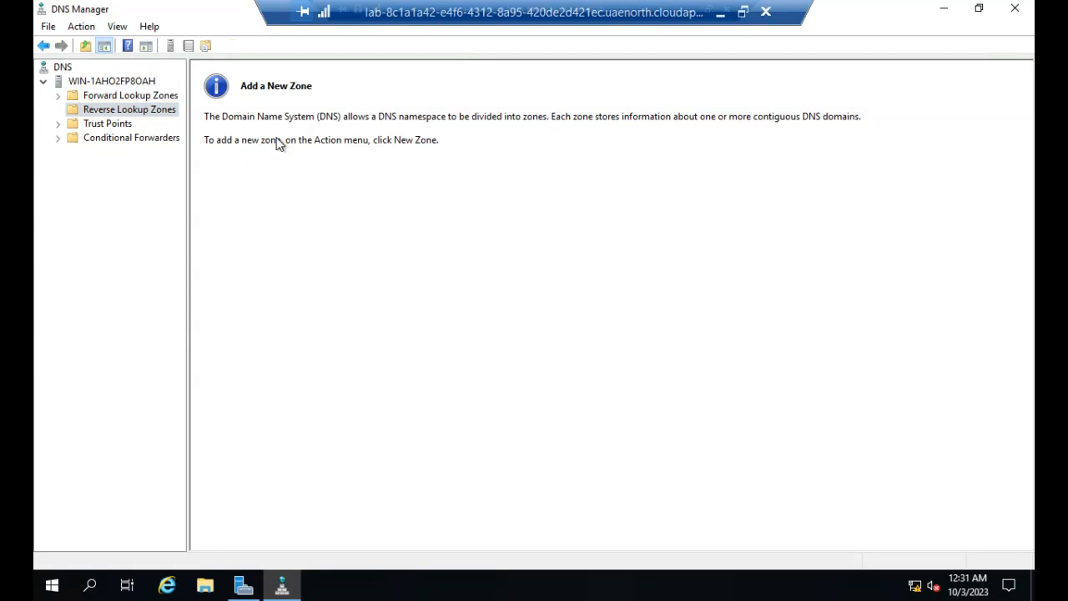
# - Start a new primary IPv4 reverse lookup zone, up to the network ID
pyautogui.rightClick(126, 116)
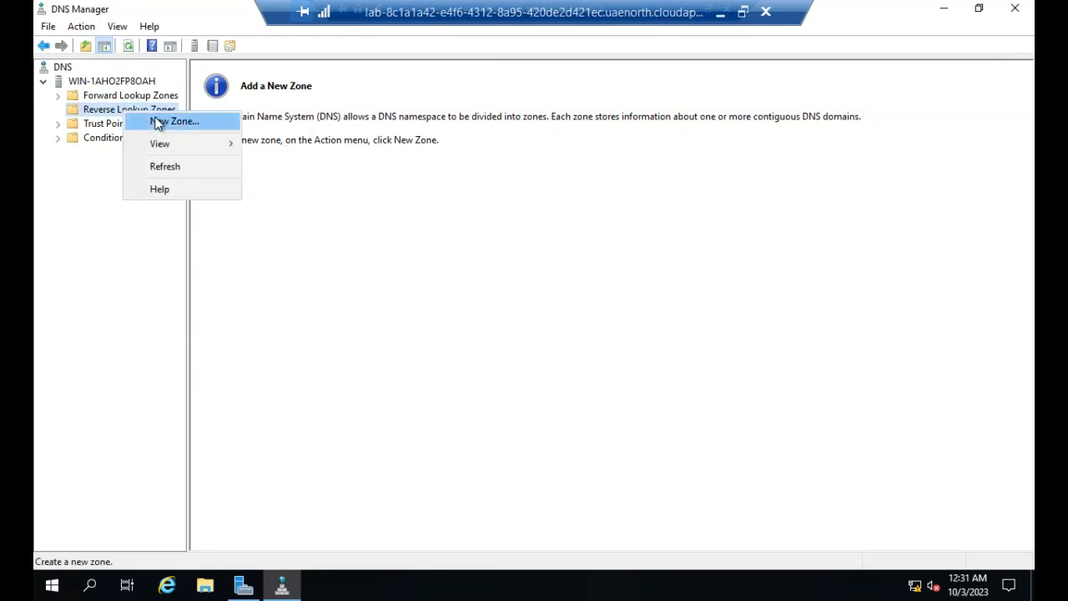
pyautogui.click(158, 124)
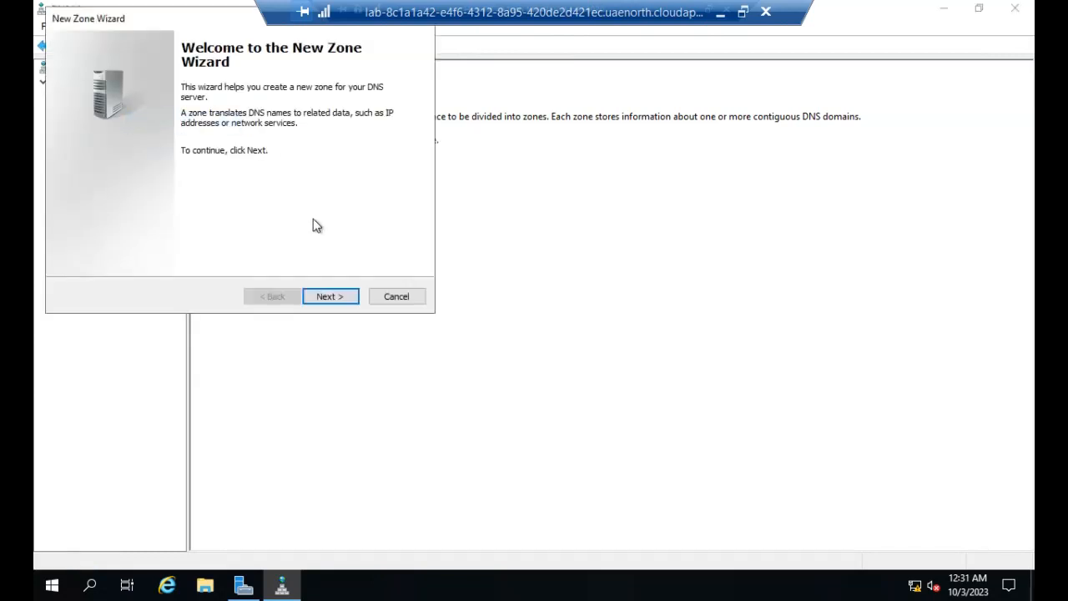
pyautogui.click(323, 301)
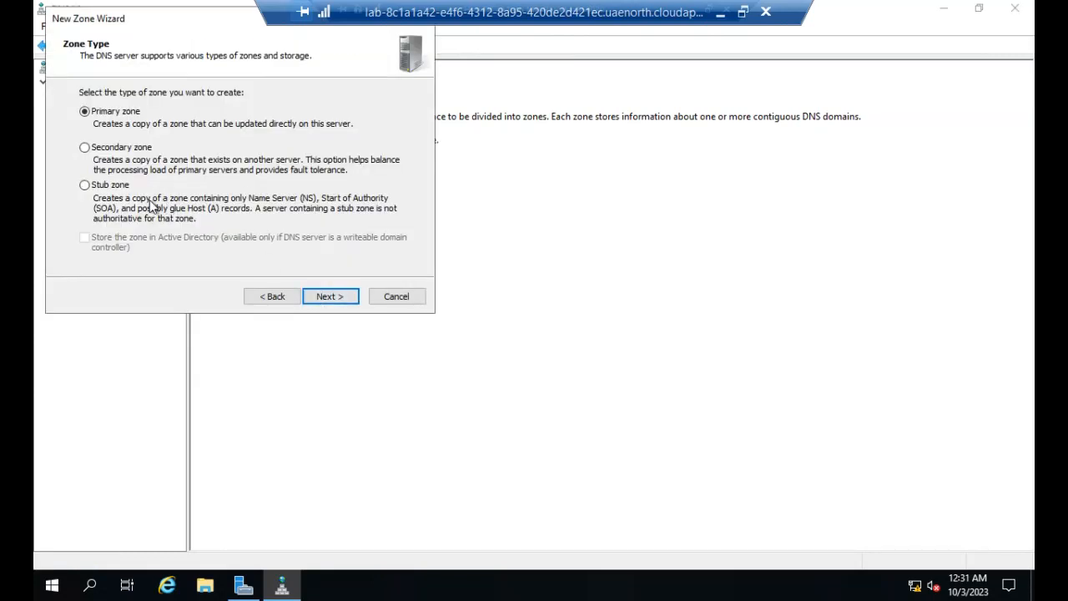
pyautogui.click(332, 298)
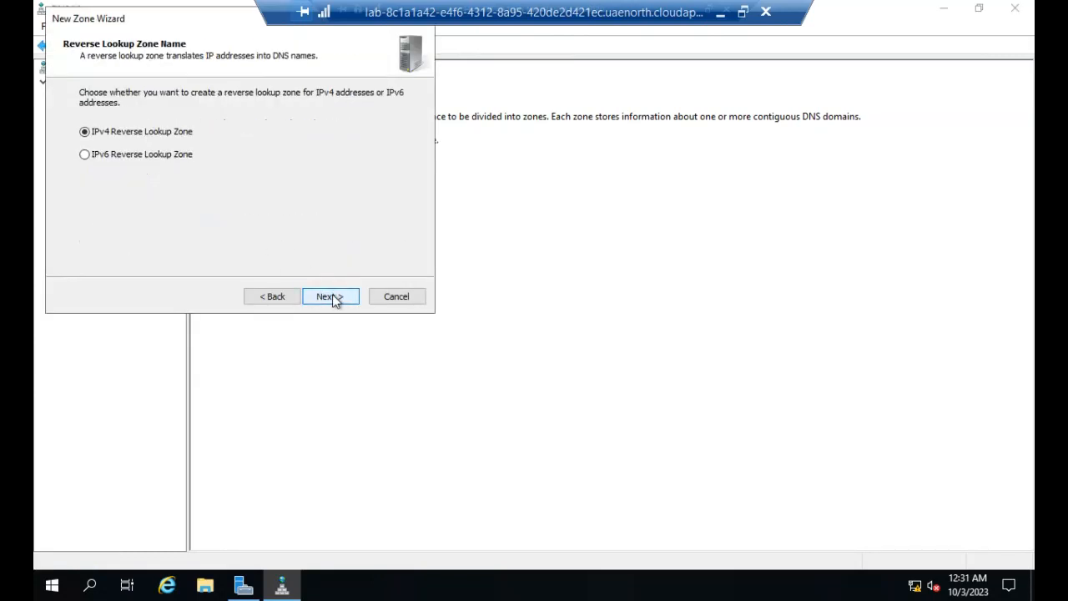
pyautogui.click(332, 297)
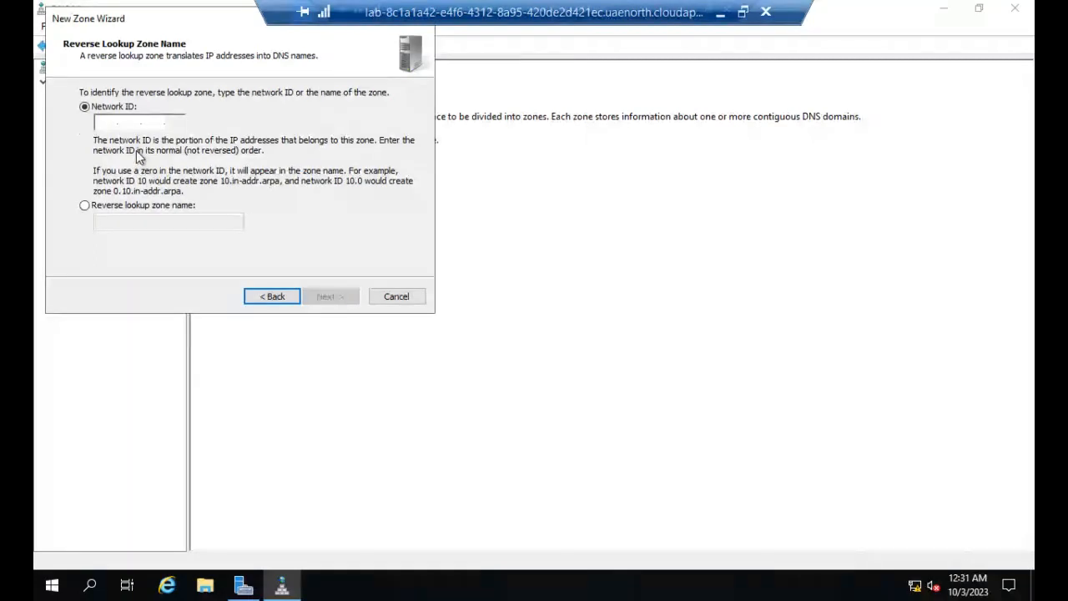
# - Set the network ID to 10.0.1 and create the reverse zone with the new file 1.0.10.in-addr.arpa.dns and no dynamic updates
pyautogui.click(112, 121)
pyautogui.write('10.')
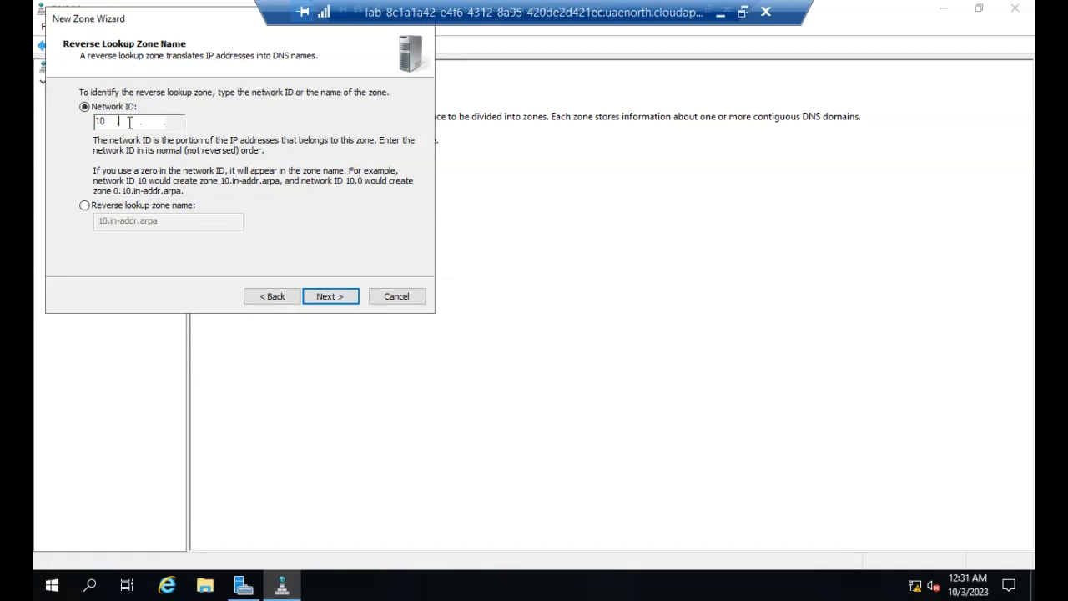
pyautogui.write('0.1')
pyautogui.click(315, 297)
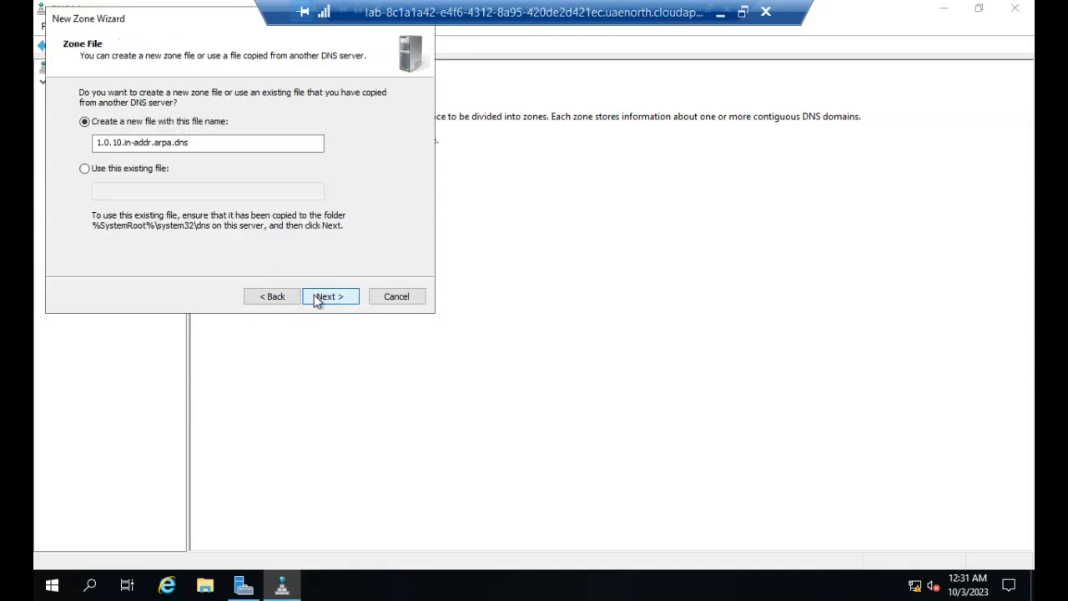
pyautogui.click(317, 298)
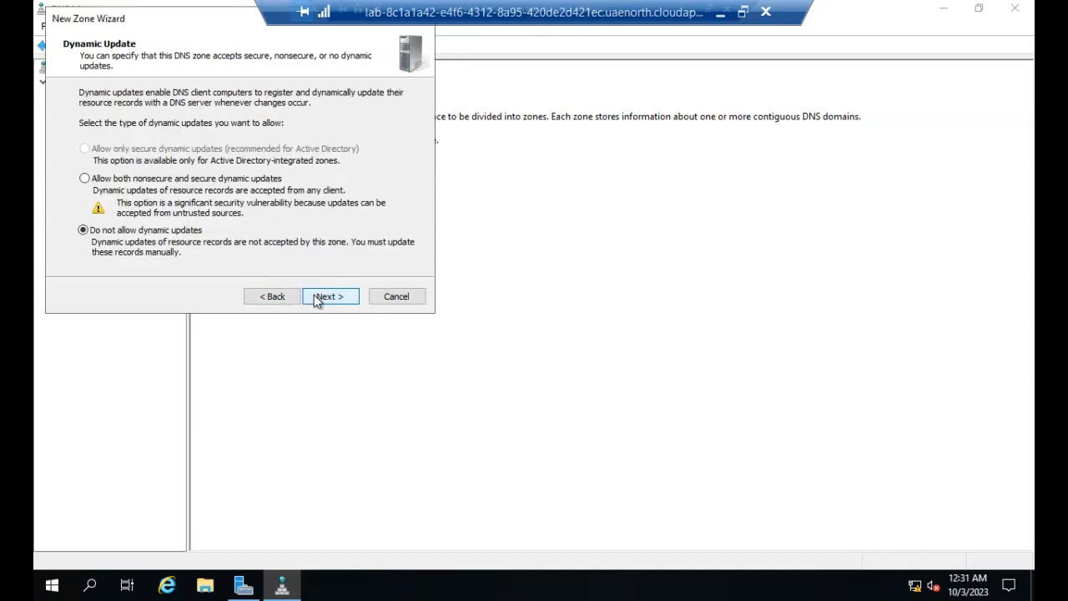
pyautogui.click(316, 297)
pyautogui.click(316, 297)
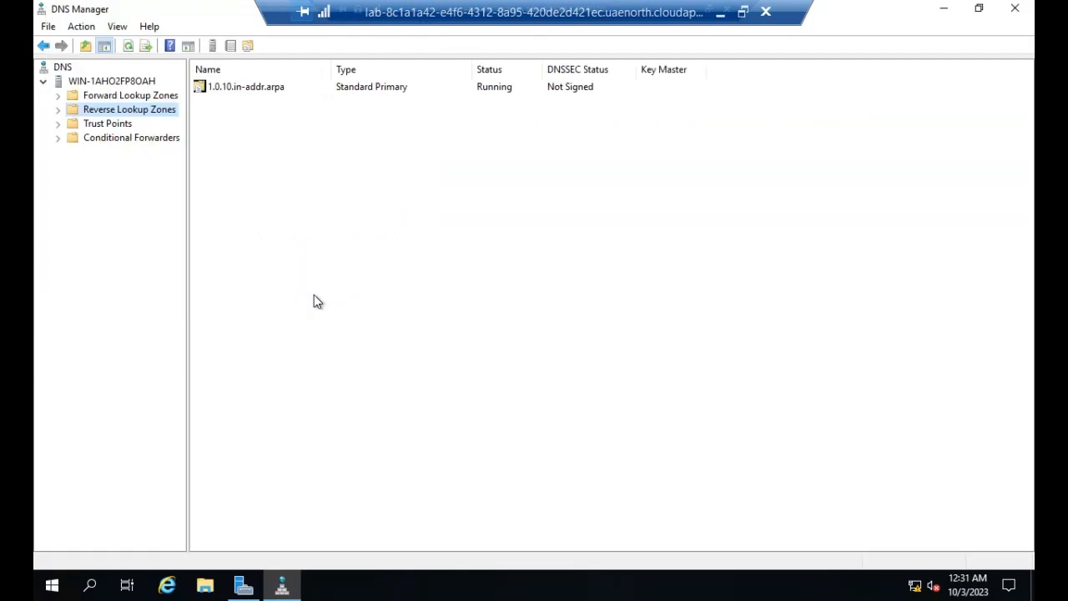
# - Open the 1.0.10.in-addr.arpa zone and start a new pointer (PTR) record in it
pyautogui.rightClick(234, 115)
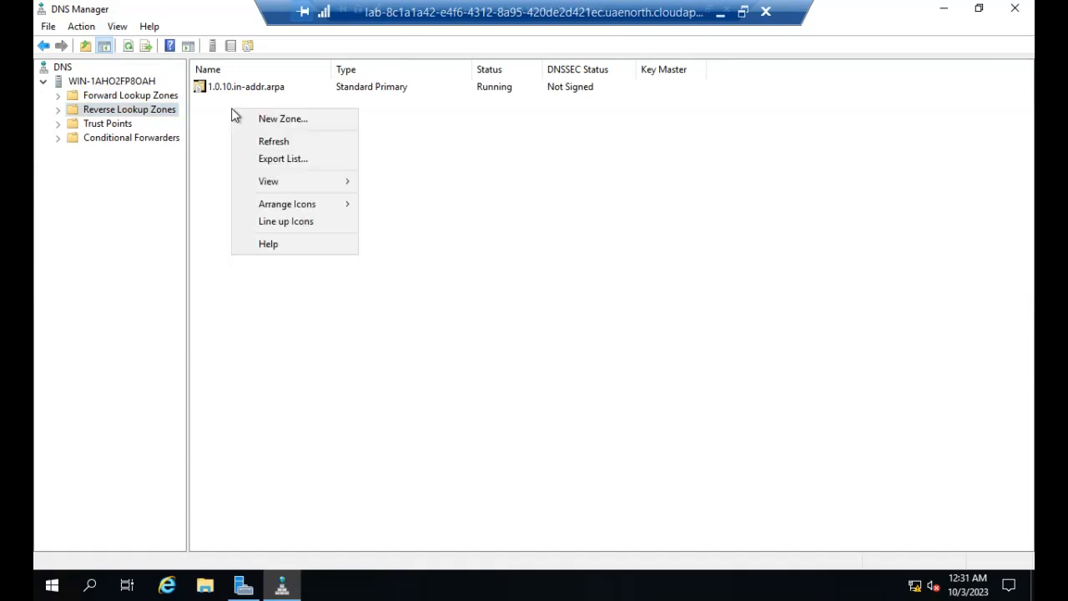
pyautogui.doubleClick(222, 87)
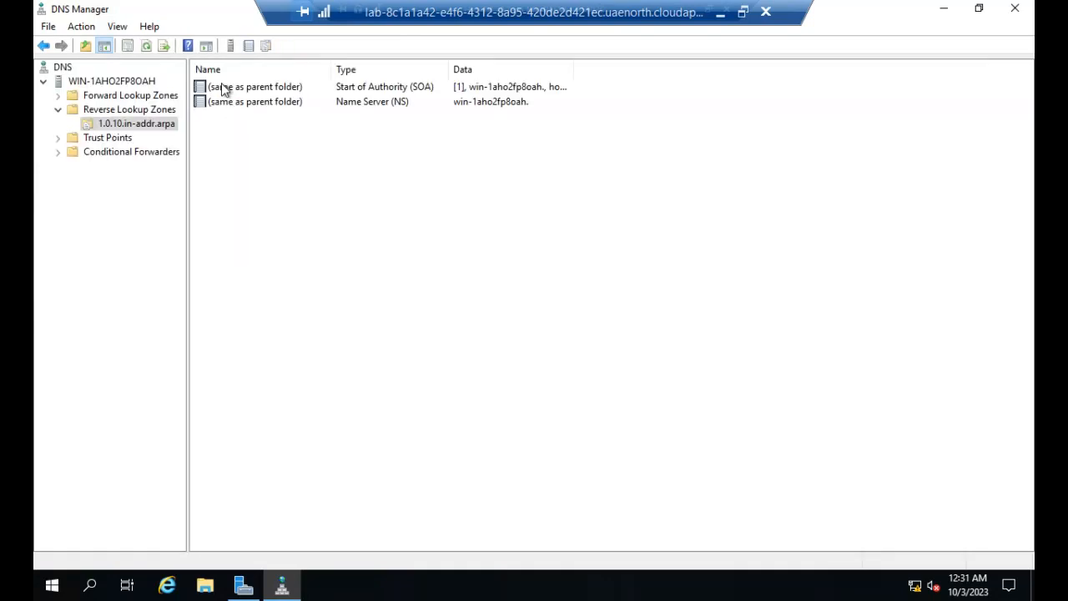
pyautogui.rightClick(250, 105)
pyautogui.click(235, 172)
pyautogui.rightClick(246, 159)
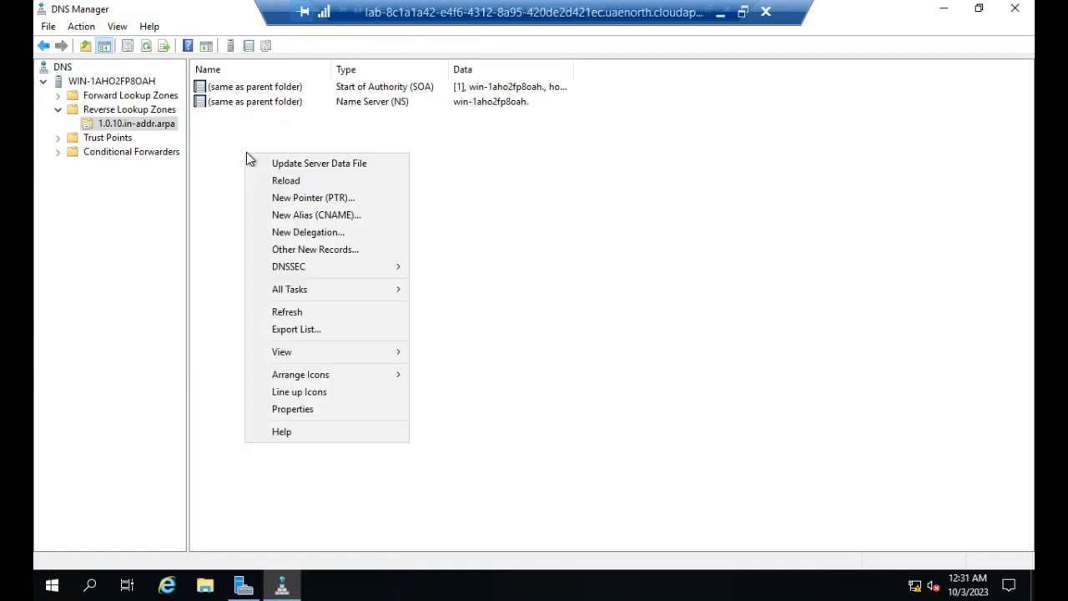
pyautogui.click(293, 198)
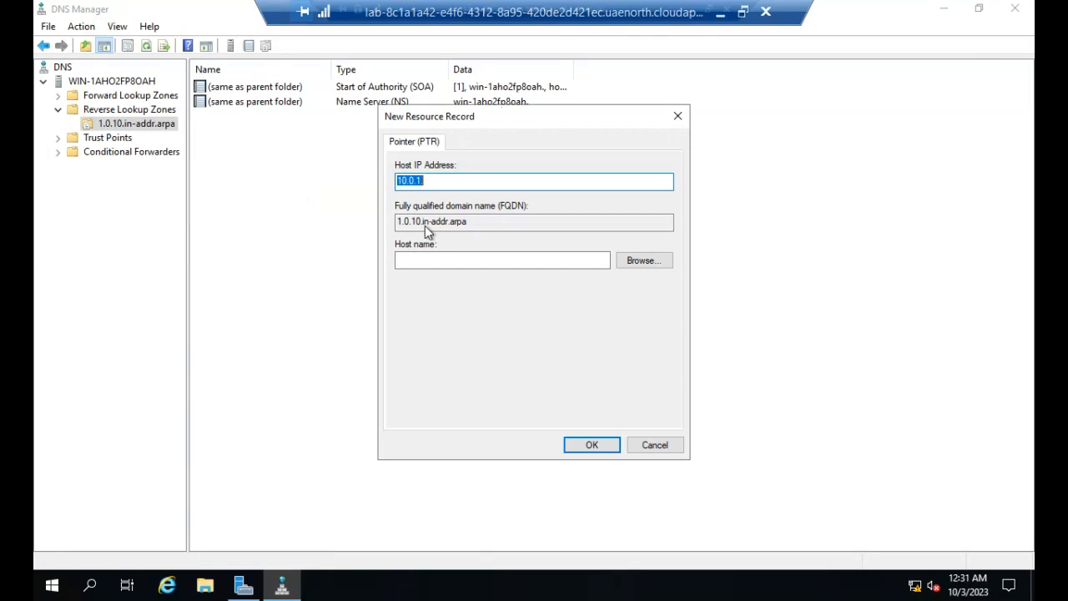
# - Create the pointer record for host IP address 10.0.1.31 with the host name MBRServer
pyautogui.click(438, 186)
pyautogui.write('31')
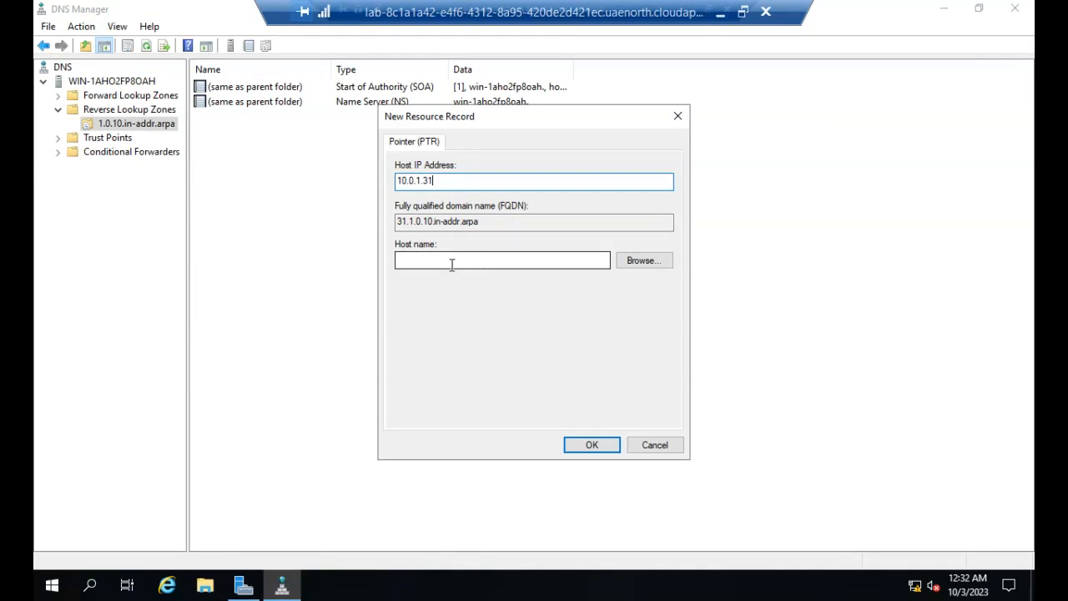
pyautogui.click(450, 264)
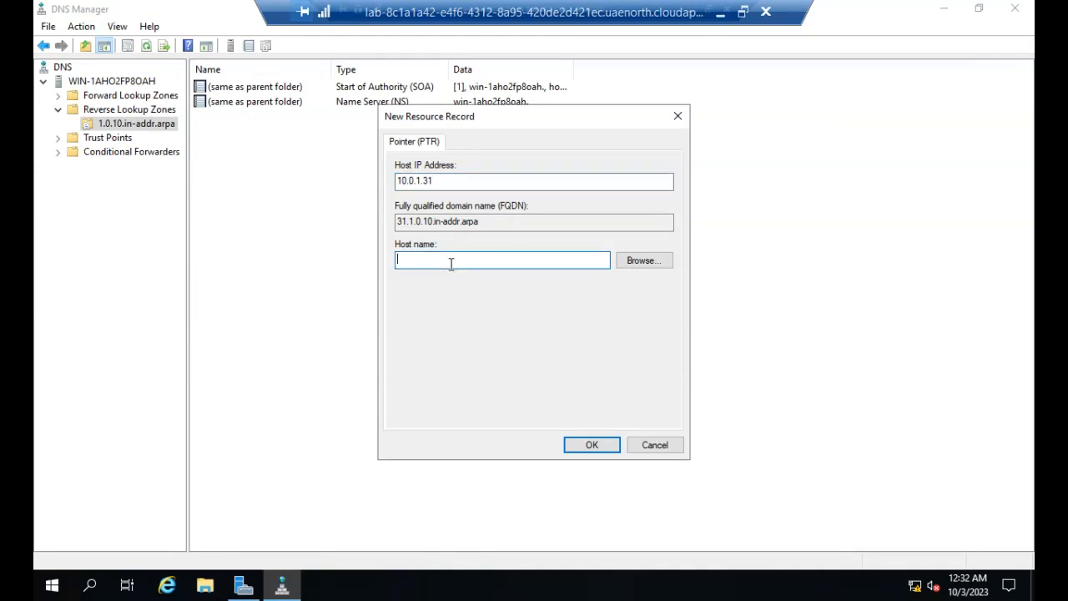
pyautogui.write('MBR')
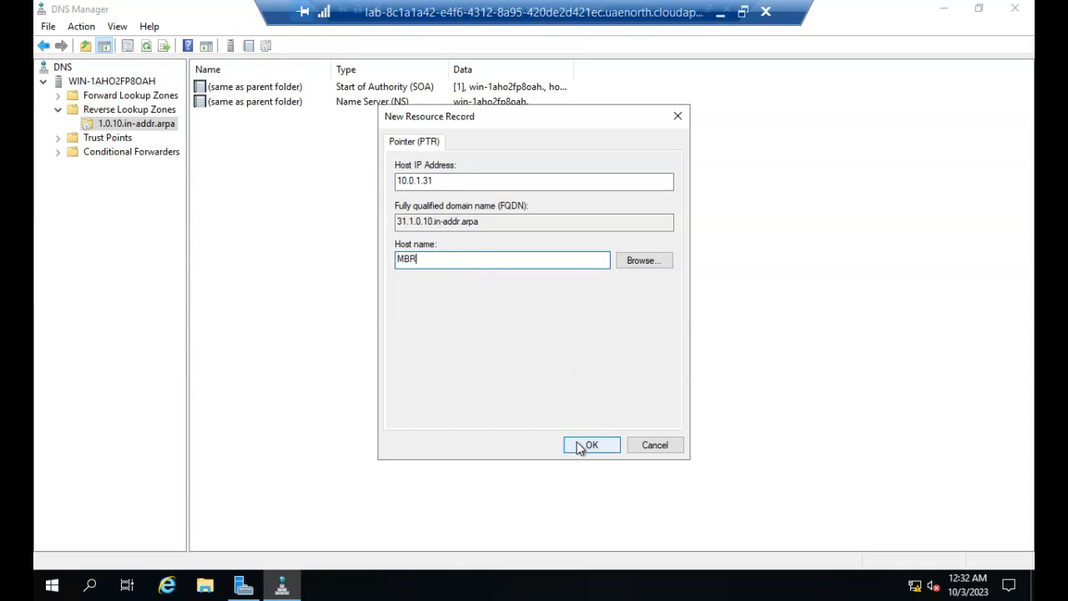
pyautogui.write('Server')
pyautogui.click(595, 453)
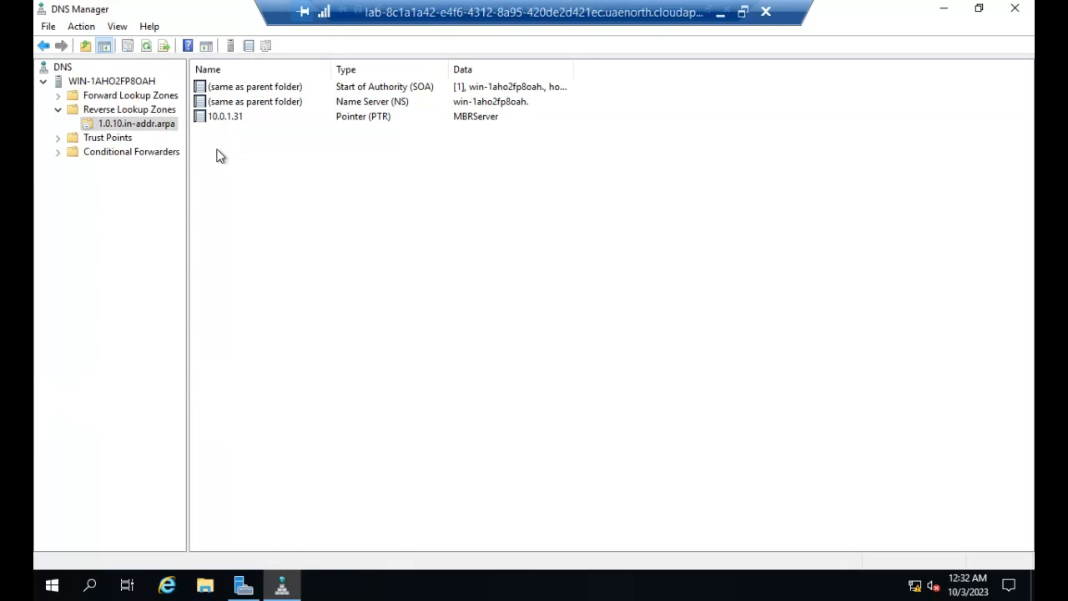
# - Open the CTT1.ae forward lookup zone and start a new alias (CNAME) record in it
pyautogui.click(125, 97)
pyautogui.rightClick(274, 125)
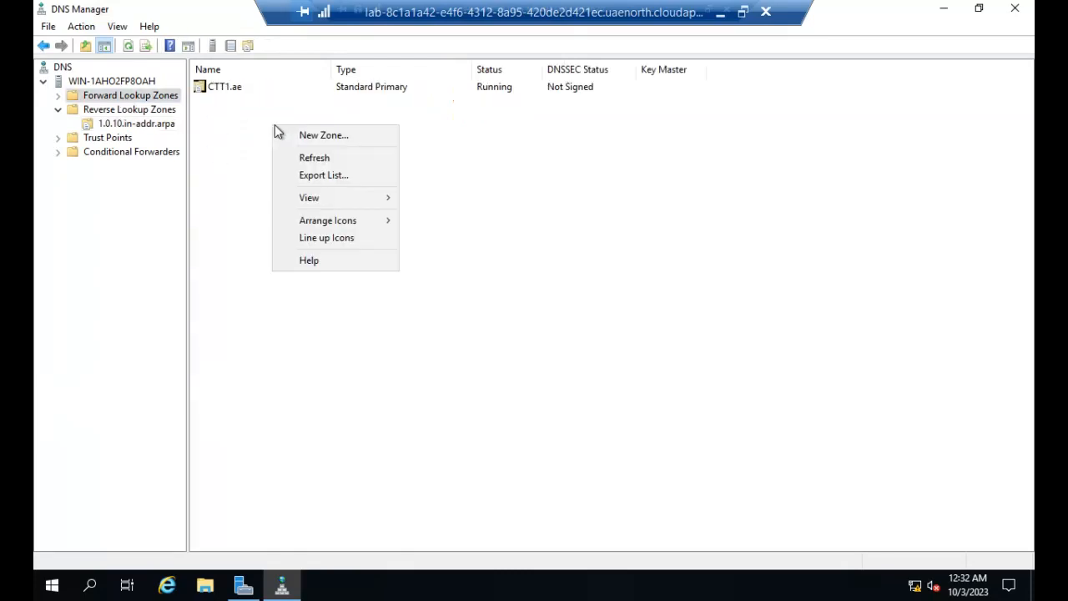
pyautogui.doubleClick(226, 87)
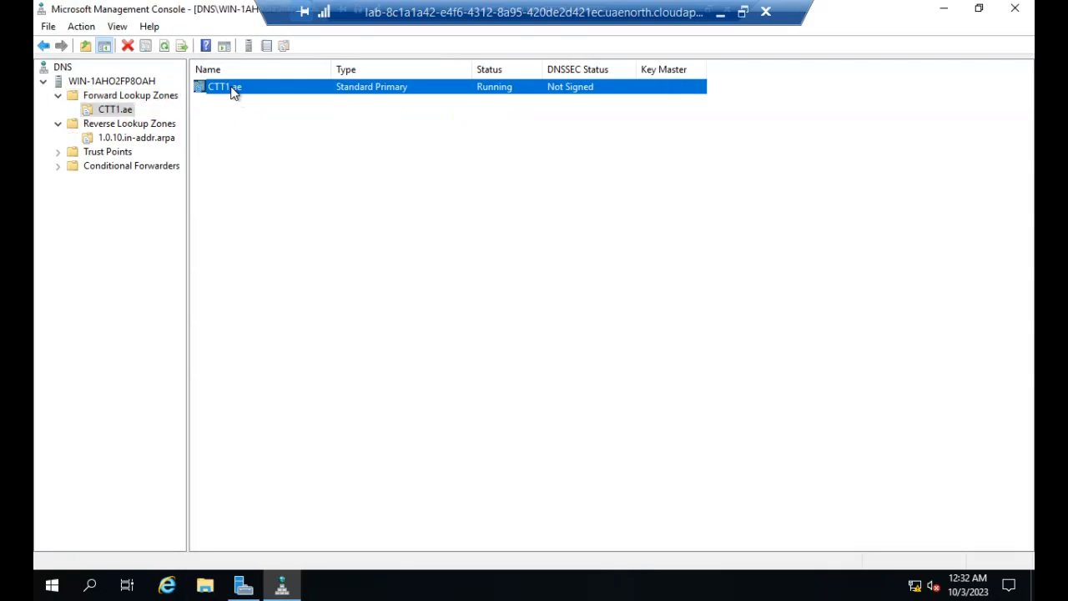
pyautogui.rightClick(269, 184)
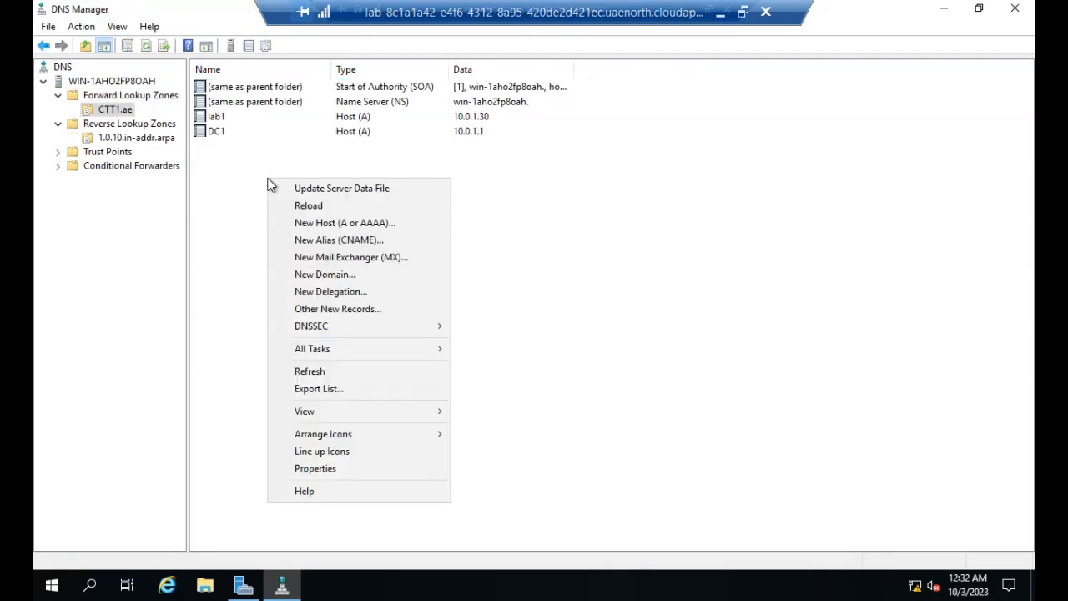
pyautogui.click(127, 95)
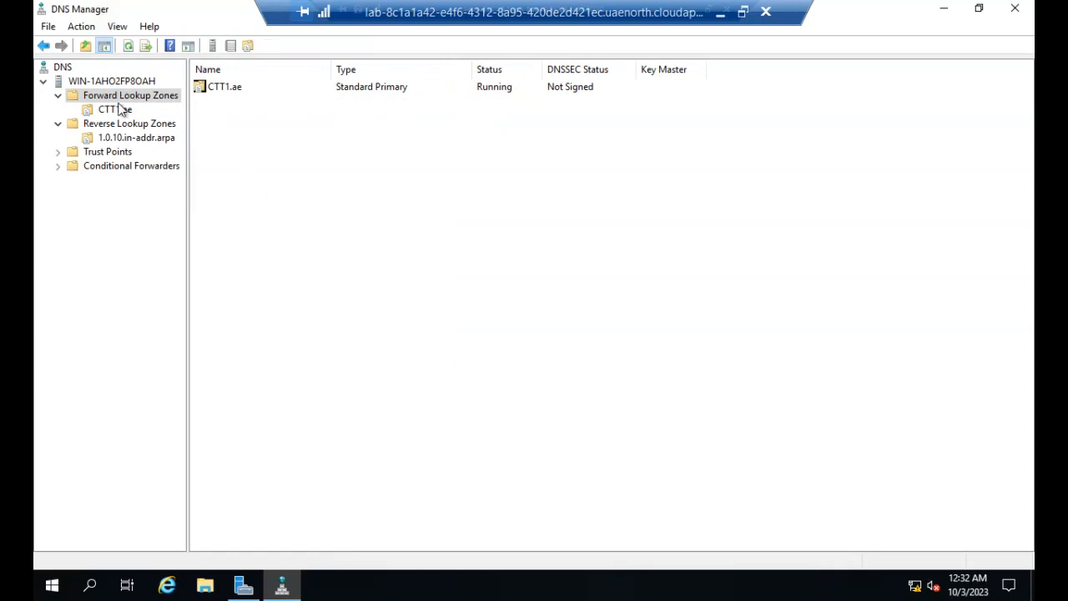
pyautogui.click(116, 111)
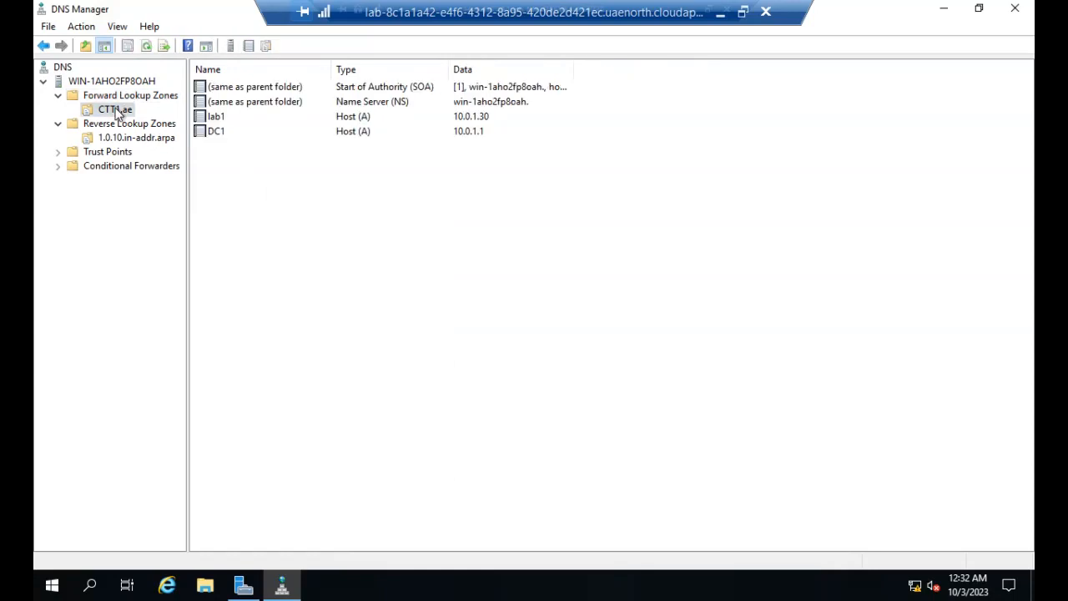
pyautogui.rightClick(259, 177)
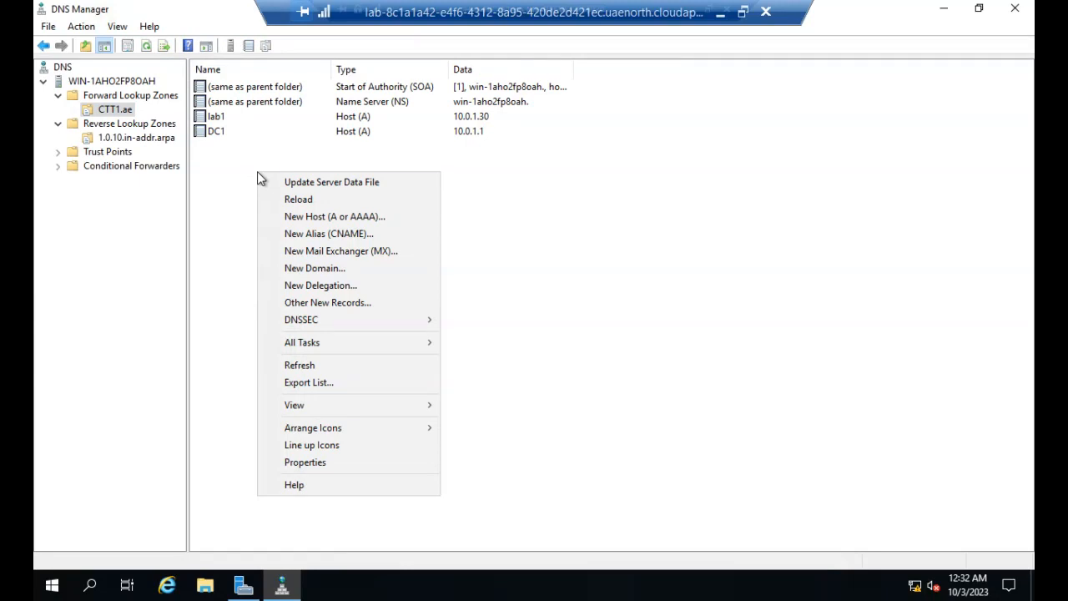
pyautogui.click(352, 233)
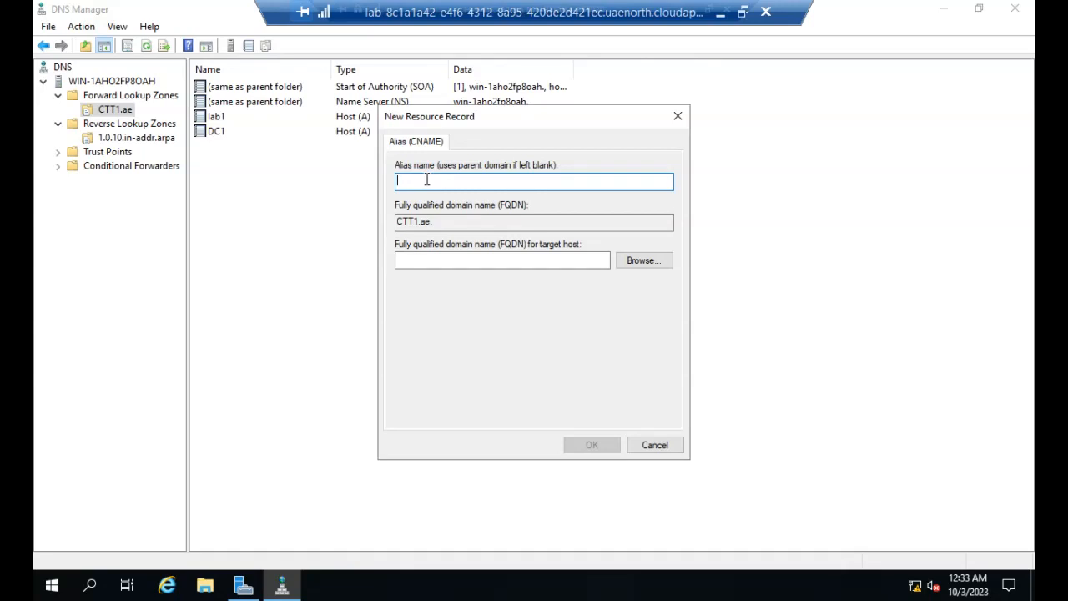
# - Enter DCSERVER as the alias name of the new CNAME record
pyautogui.write('DE')
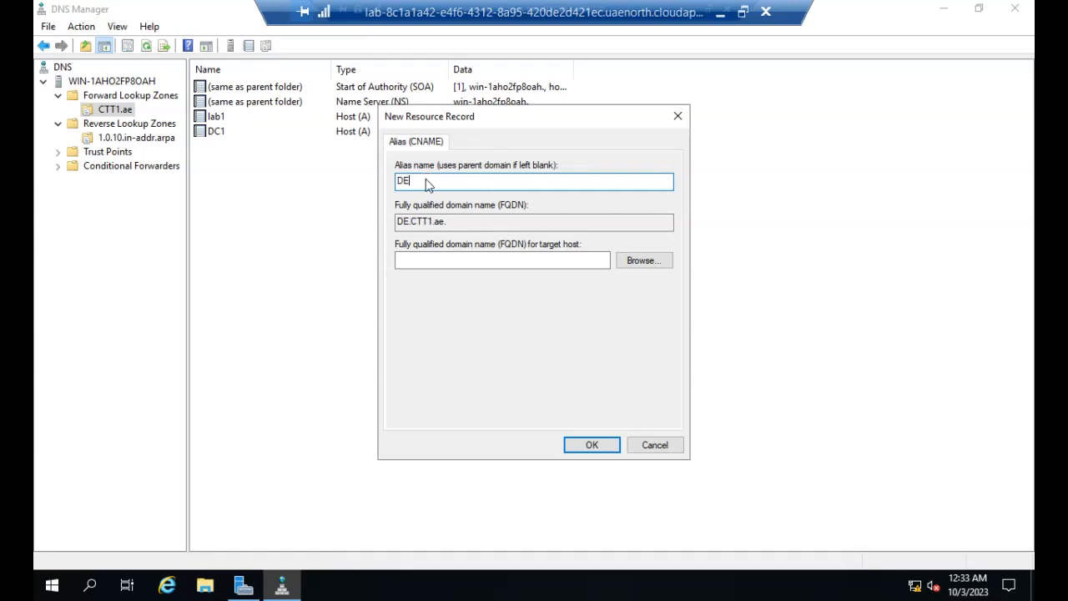
pyautogui.press('BackSpace')
pyautogui.write('DC')
pyautogui.press('BackSpace')
pyautogui.press('BackSpace')
pyautogui.write('CSERVER')
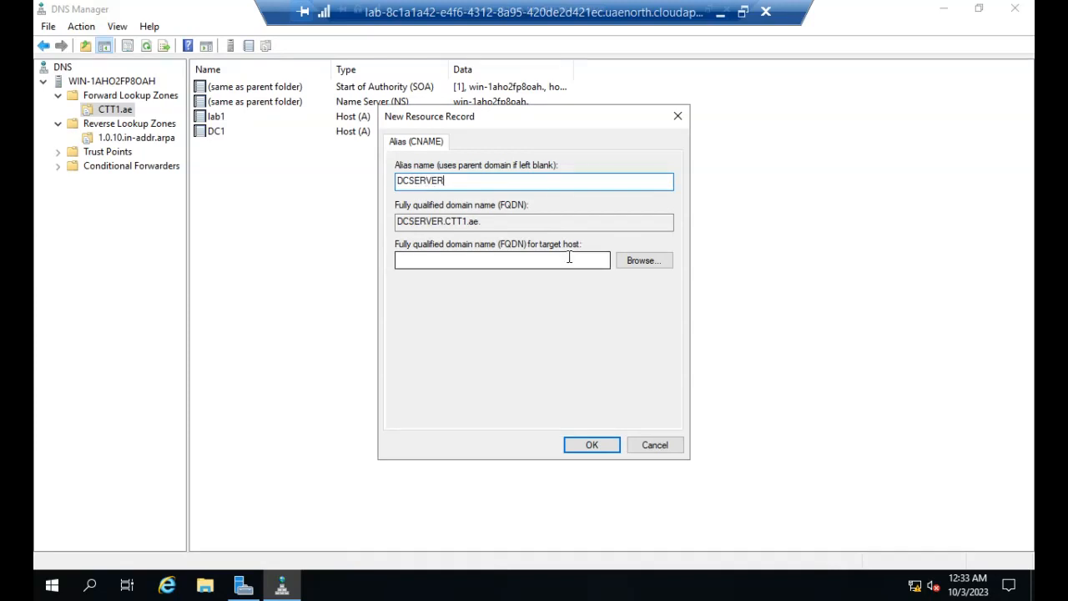
# - Choose host DC1 from the CTT1.ae zone as the alias's target host and create the alias record
pyautogui.click(631, 261)
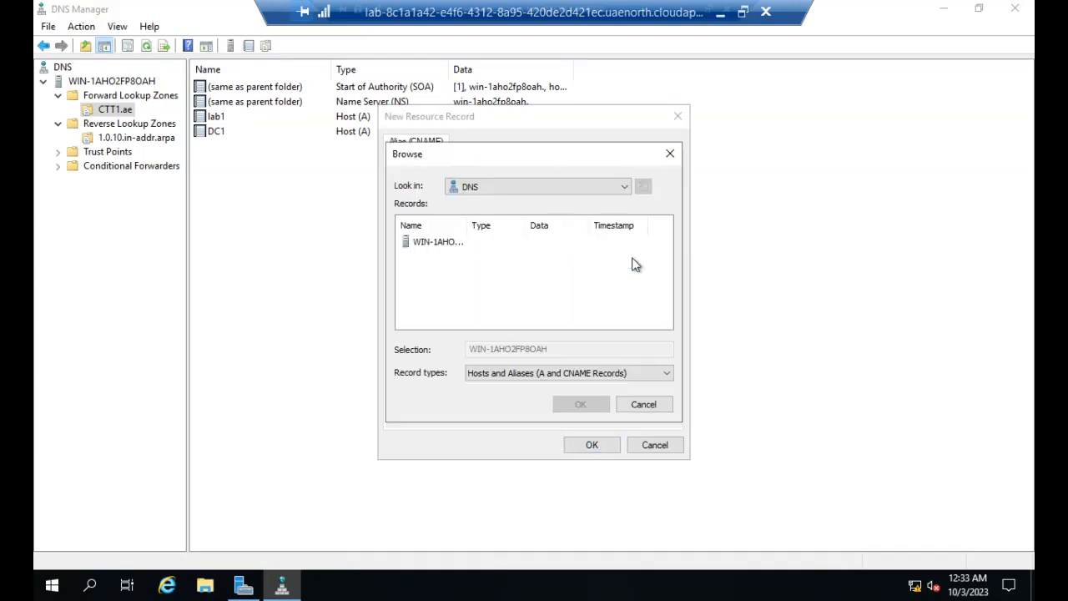
pyautogui.click(458, 247)
pyautogui.click(576, 404)
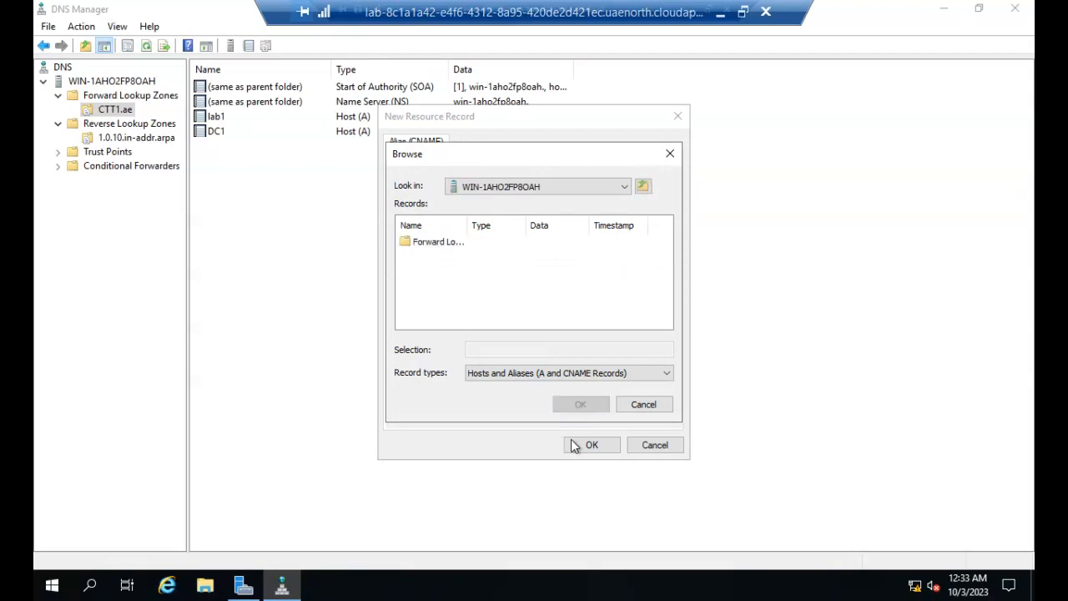
pyautogui.click(584, 447)
pyautogui.doubleClick(437, 244)
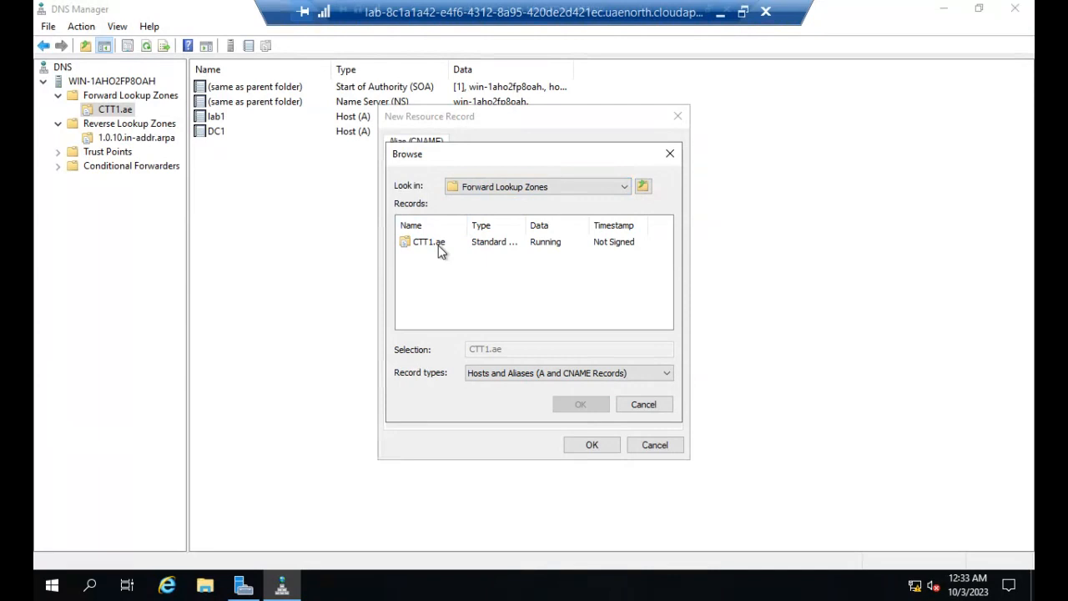
pyautogui.doubleClick(439, 247)
pyautogui.click(427, 258)
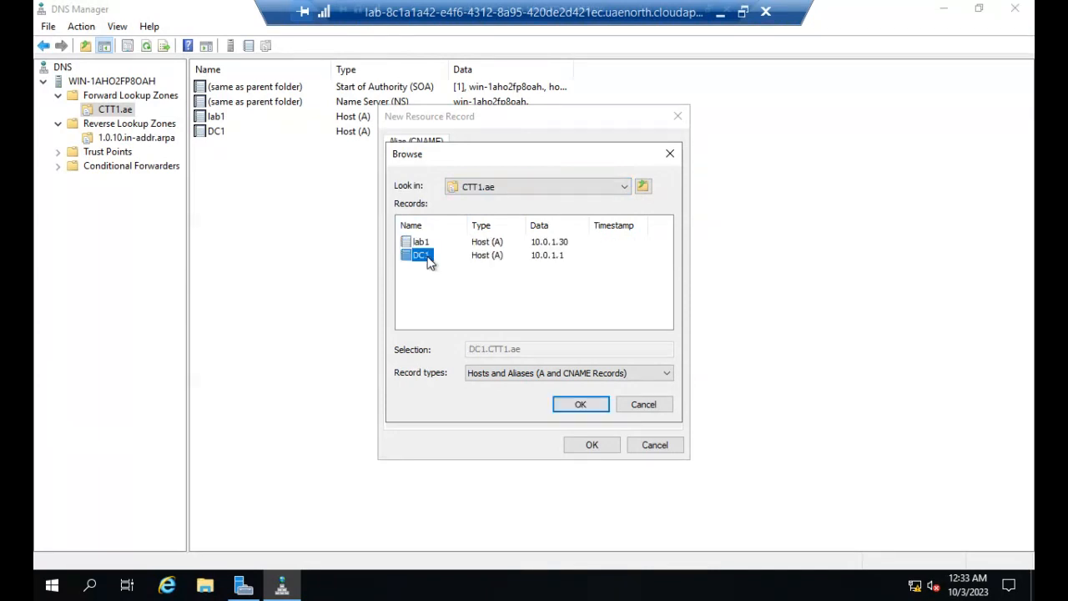
pyautogui.click(584, 407)
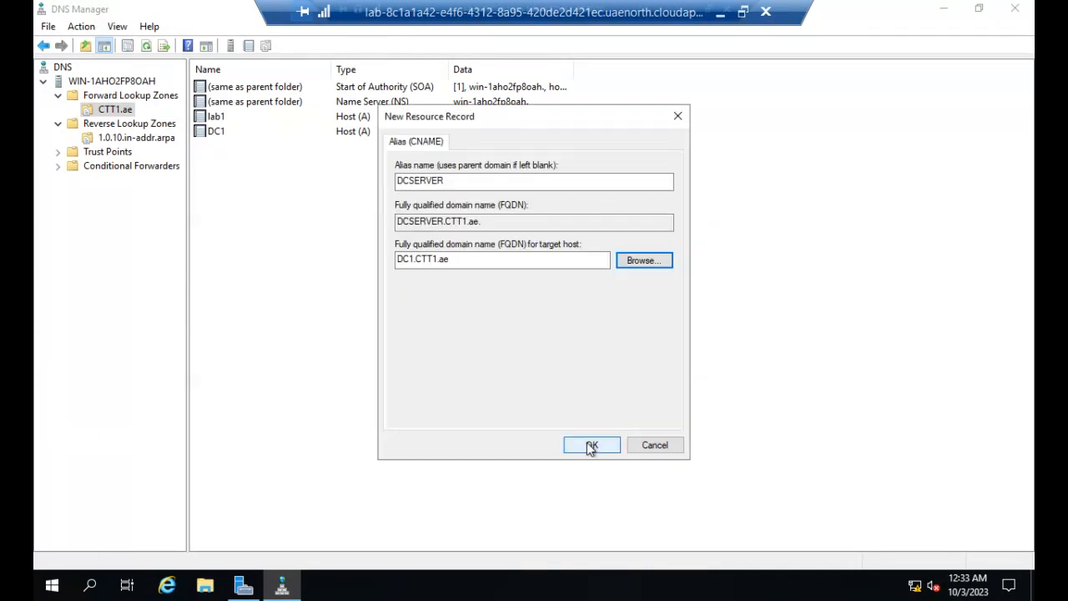
pyautogui.click(591, 446)
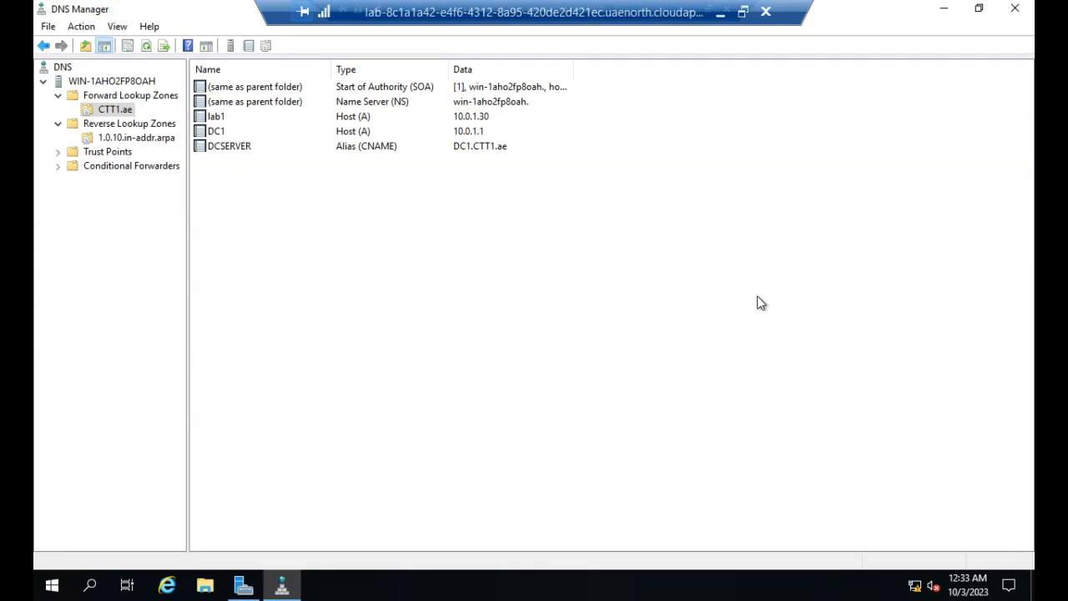
# - Start a new mail exchanger (MX) record in CTT1.ae with user1 as the host or child domain
pyautogui.rightClick(239, 198)
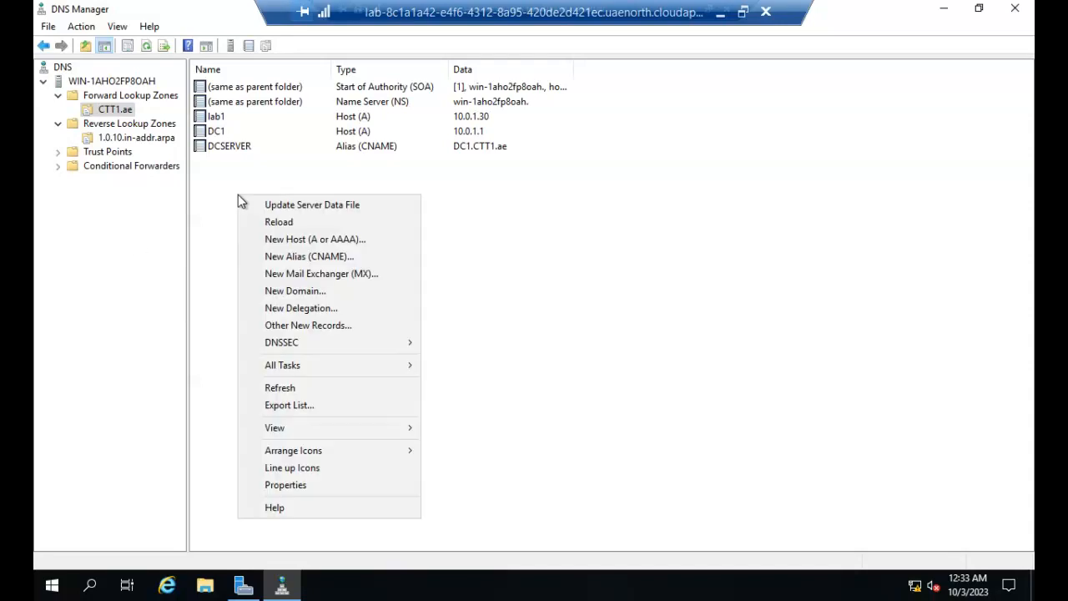
pyautogui.click(324, 276)
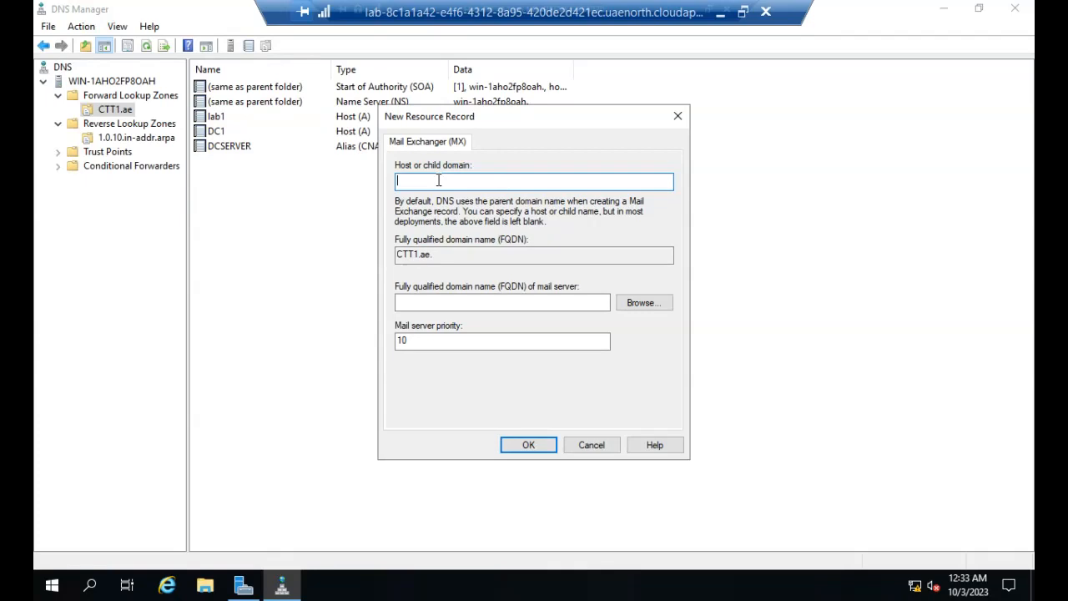
pyautogui.write('user1')
# - Choose host DC1 from the CTT1.ae zone as the mail server and create the MX record with priority 10
pyautogui.click(640, 305)
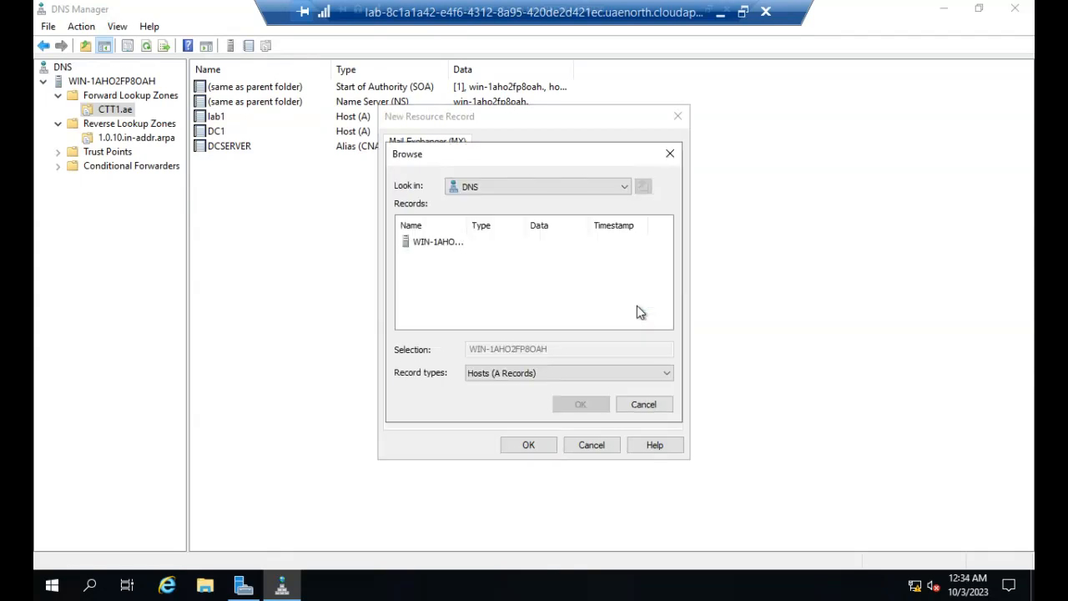
pyautogui.doubleClick(436, 241)
pyautogui.doubleClick(437, 241)
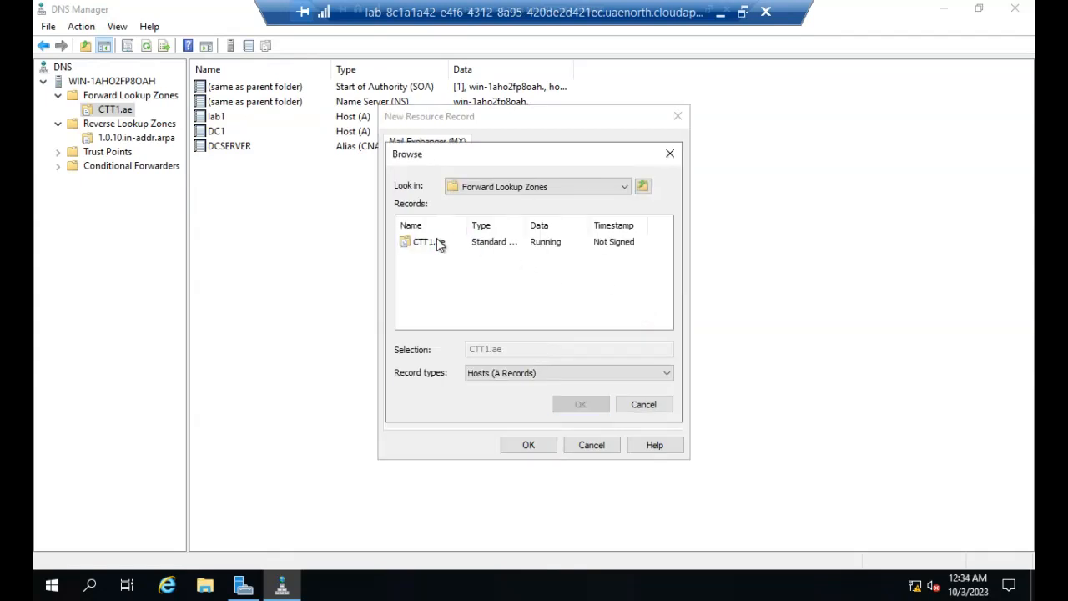
pyautogui.click(438, 242)
pyautogui.doubleClick(436, 241)
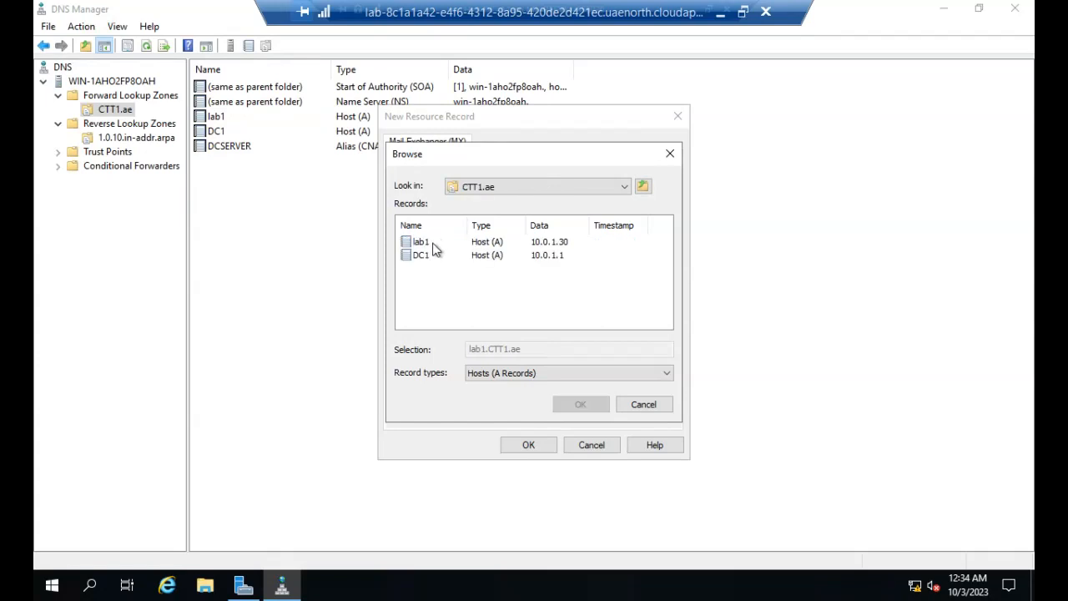
pyautogui.click(419, 257)
pyautogui.click(580, 404)
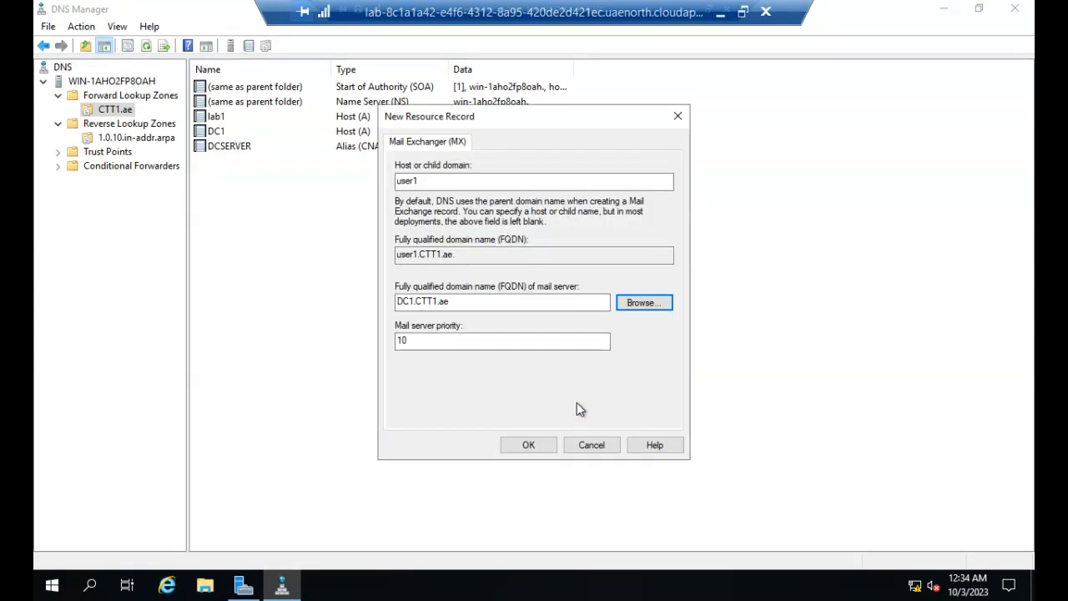
pyautogui.click(529, 450)
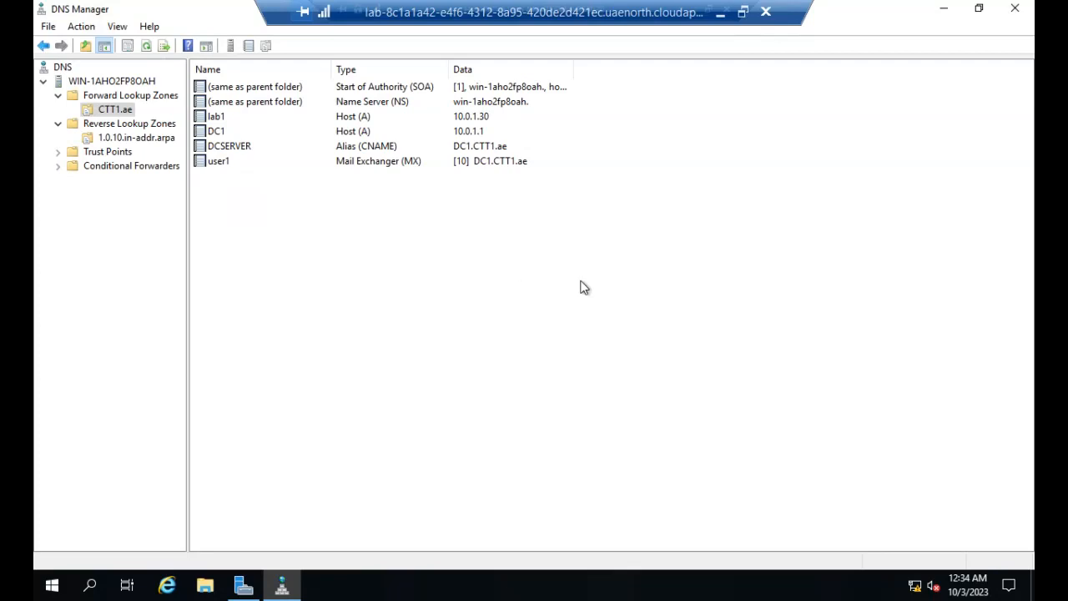
# - Minimize DNS Manager, Server Manager and the remote session, and switch to the CIN2003_Lab Manual (2) document in Word
pyautogui.click(946, 10)
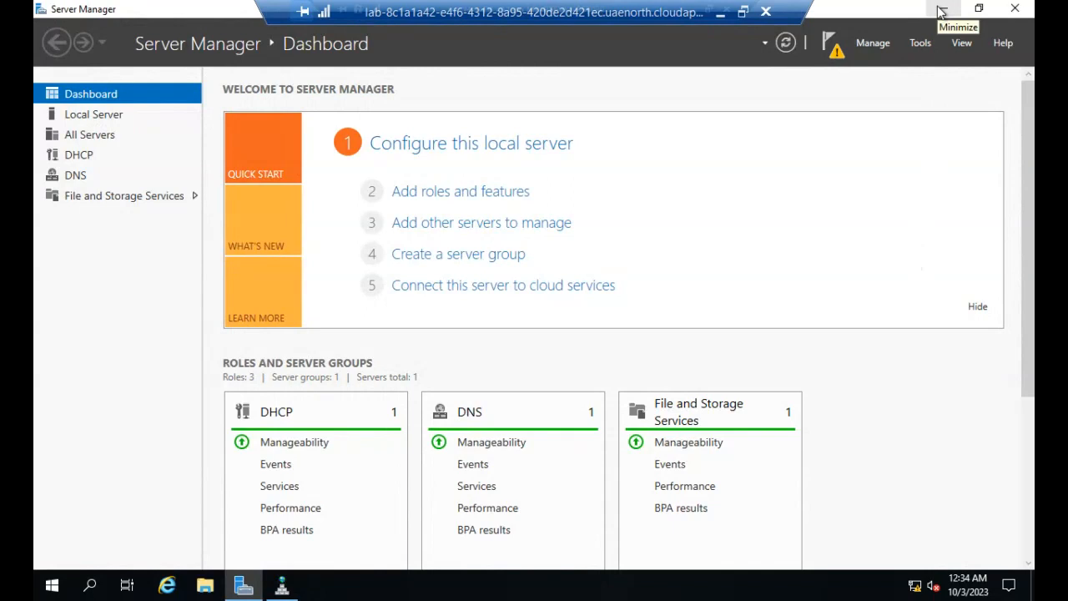
pyautogui.click(941, 10)
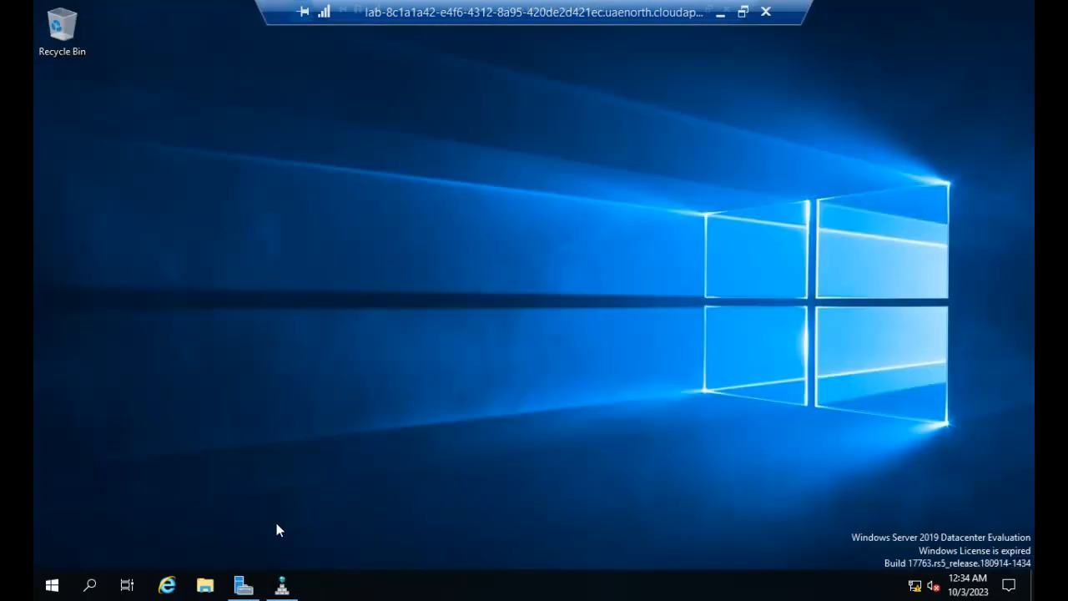
pyautogui.click(724, 14)
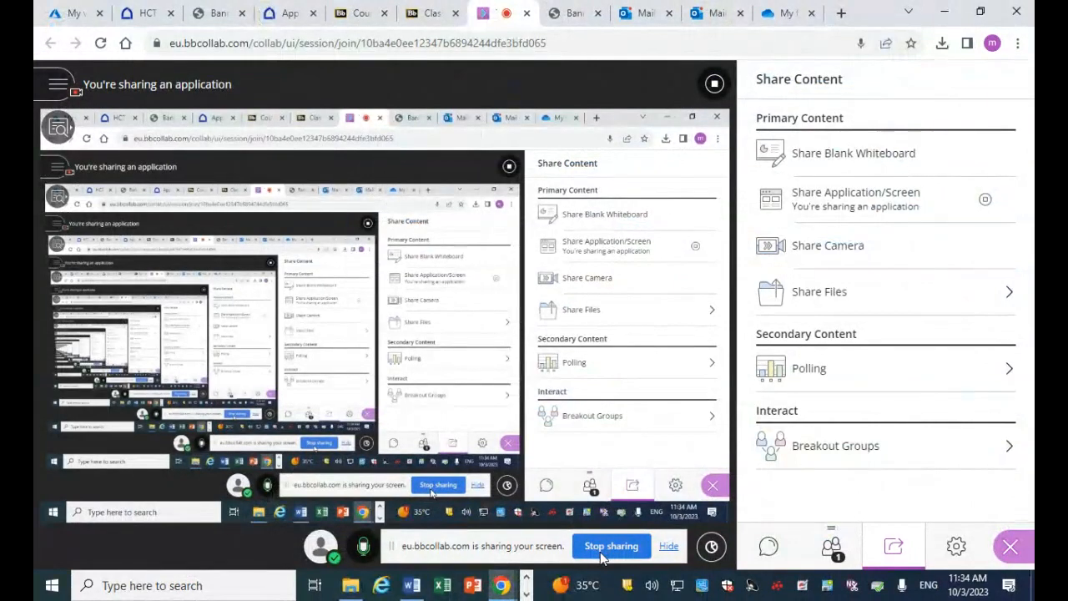
pyautogui.click(412, 584)
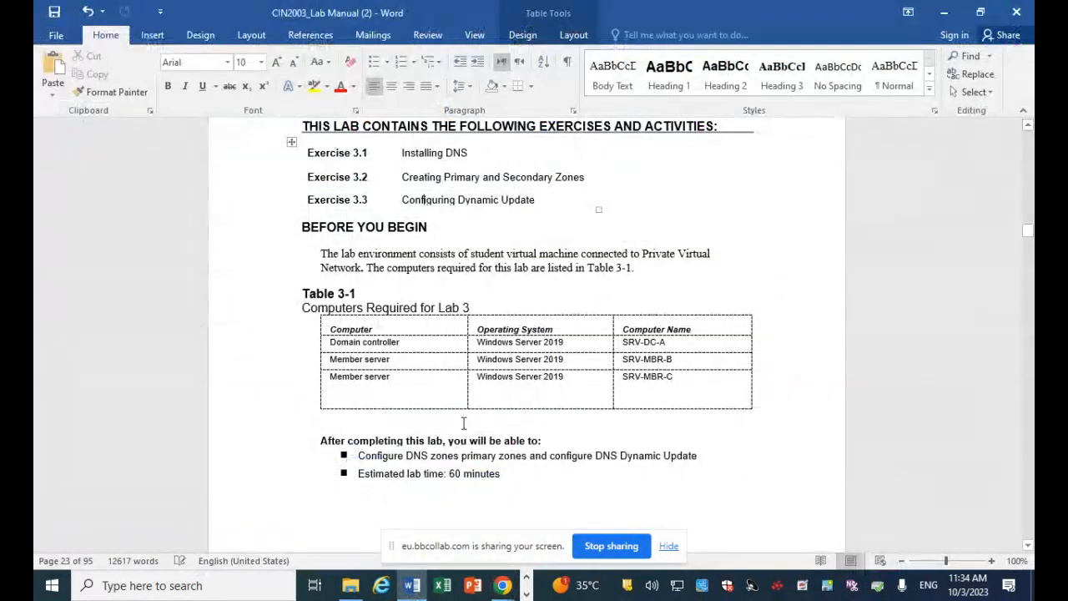
# - Look through the Lab 3 instructions from the required computers to Figure 3-1, Installing DNS Role
pyautogui.scroll(-3, 460, 422)
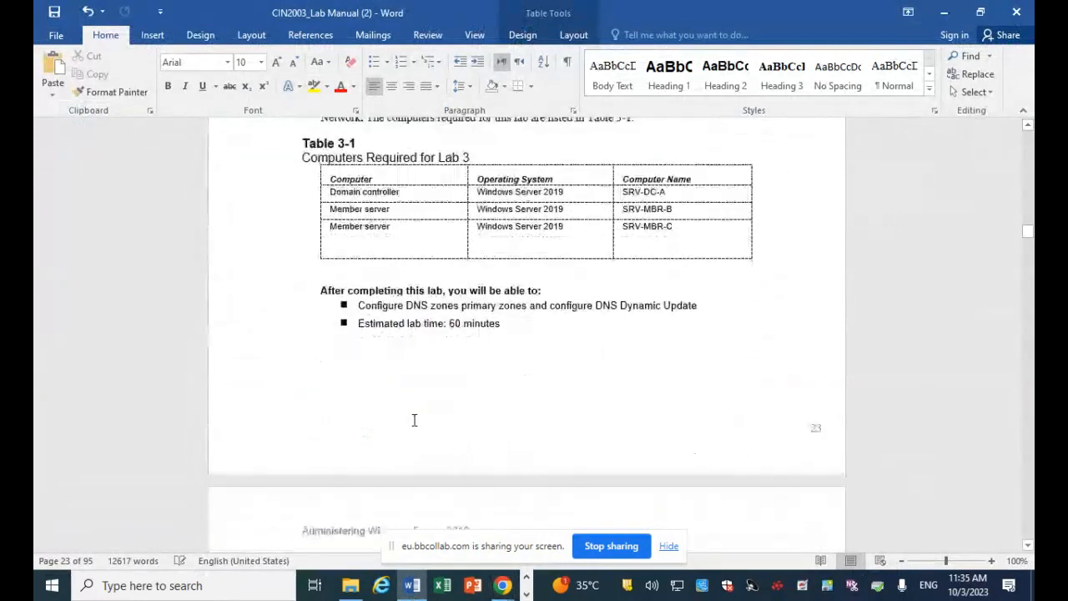
pyautogui.scroll(-11, 414, 419)
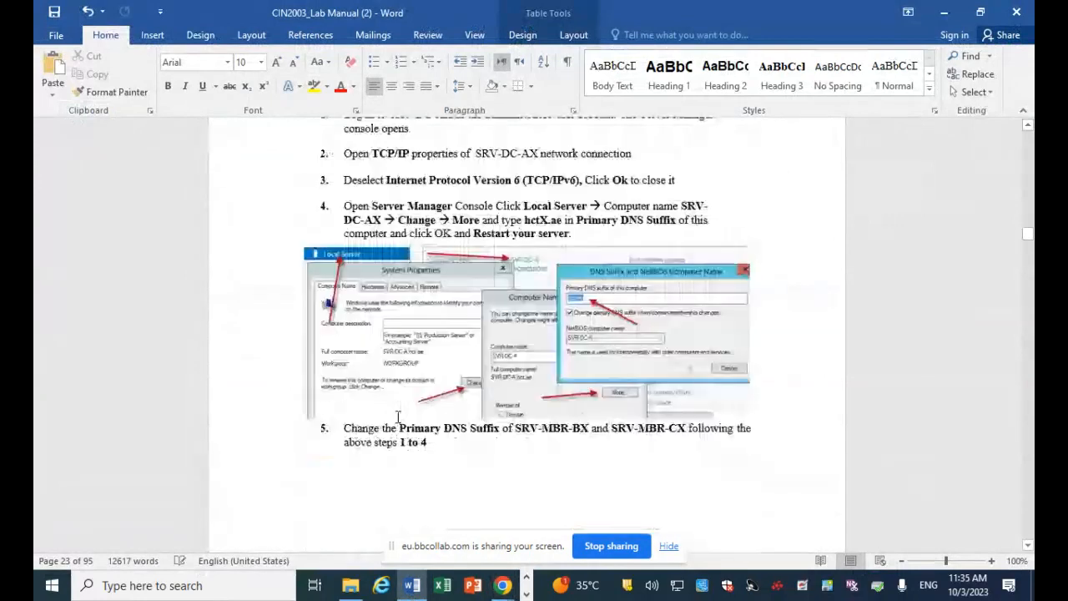
pyautogui.scroll(-11, 398, 418)
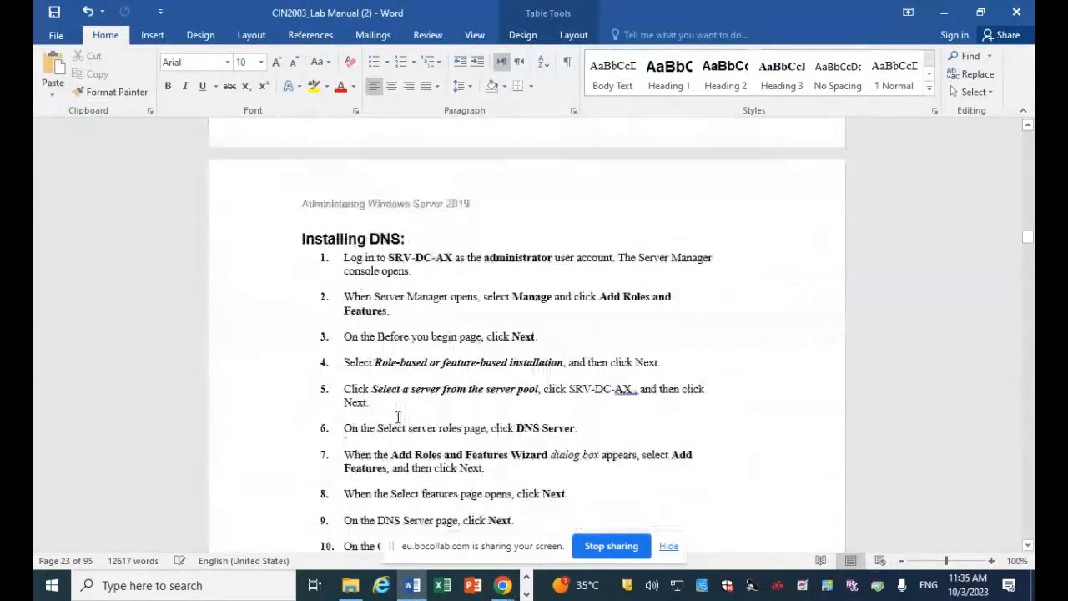
pyautogui.scroll(-14, 398, 417)
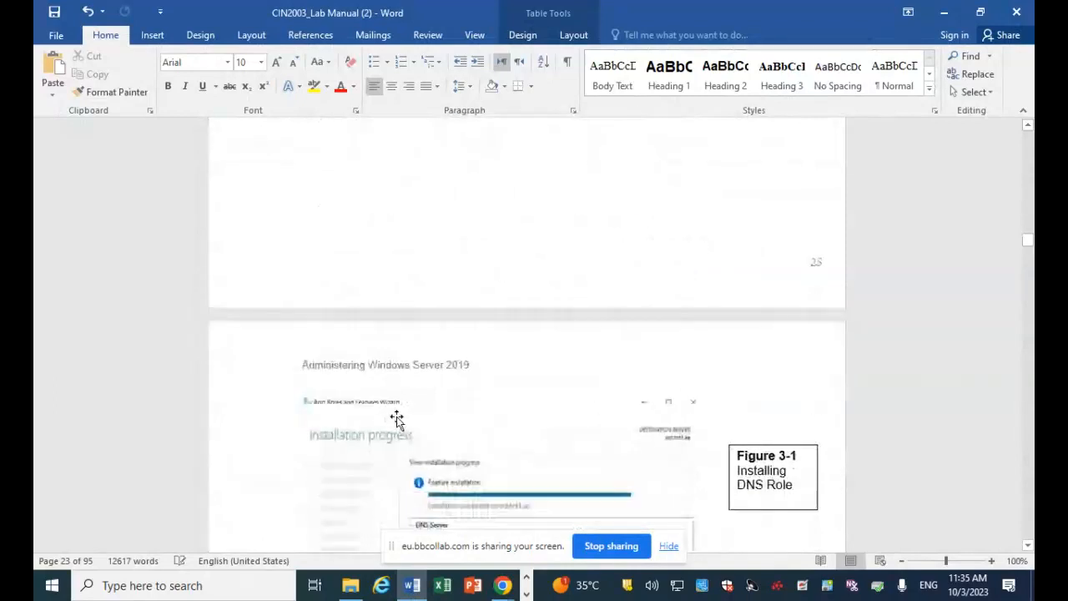
pyautogui.scroll(-4, 397, 418)
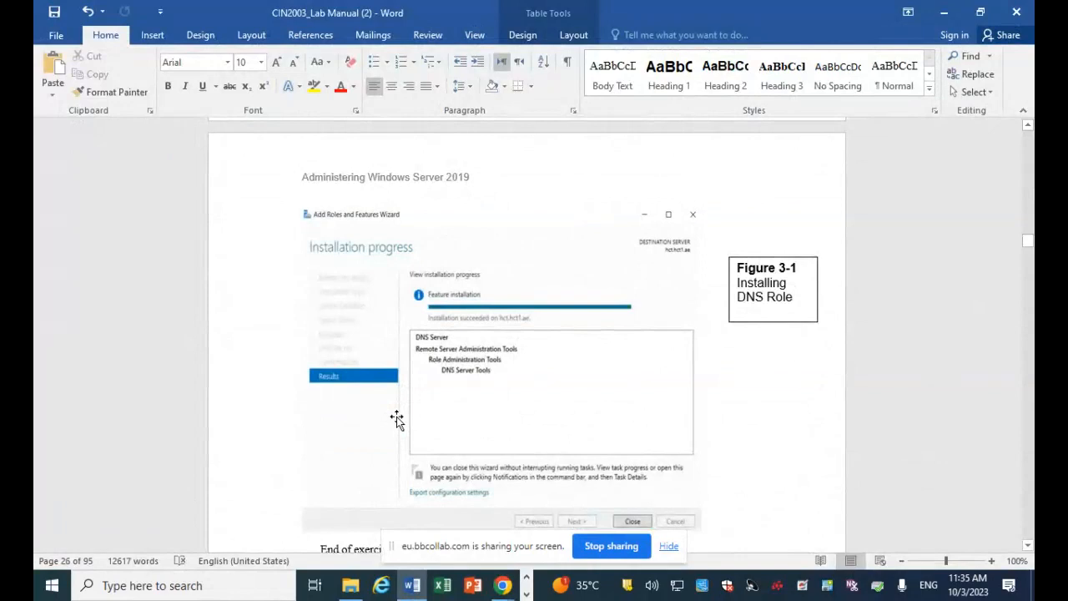
# - Look through Exercise 3.2 on primary forward and reverse lookup zones and Exercise 3.3 on configuring dynamic update
pyautogui.scroll(-15, 397, 419)
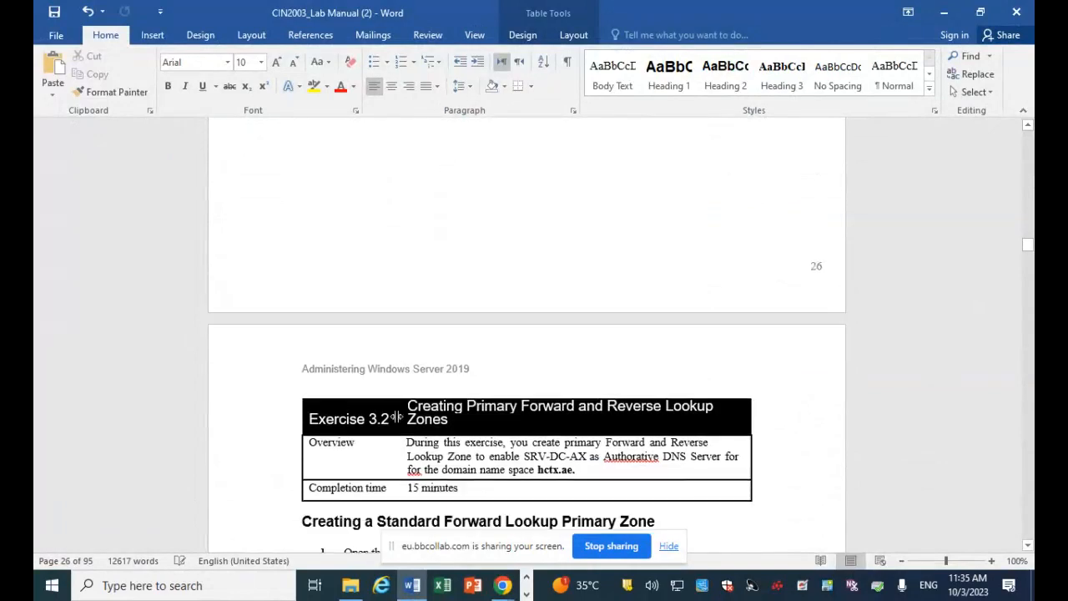
pyautogui.scroll(-10, 398, 419)
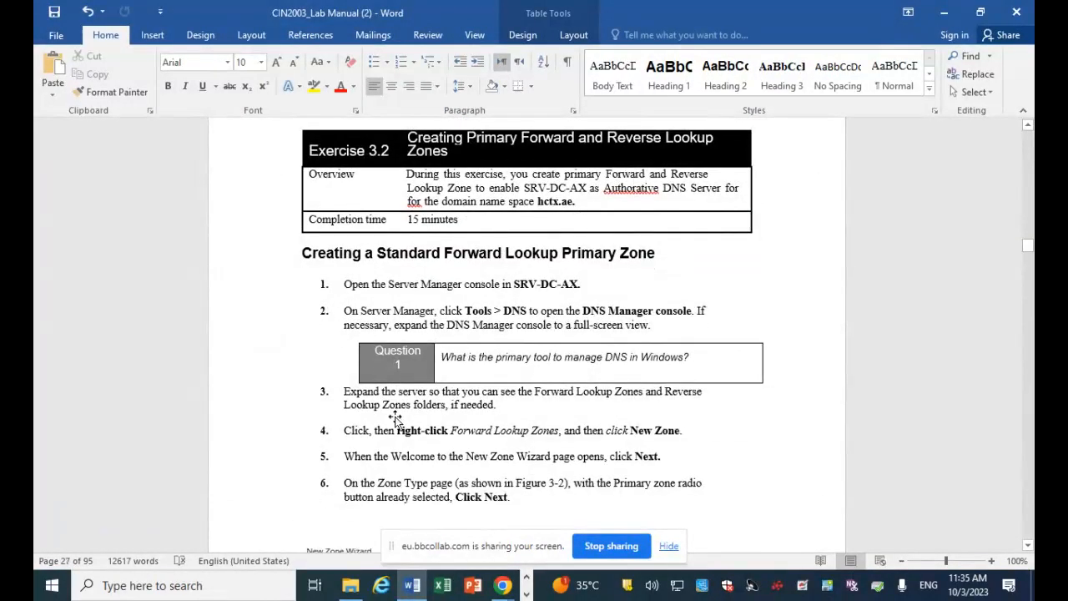
pyautogui.scroll(-8, 396, 424)
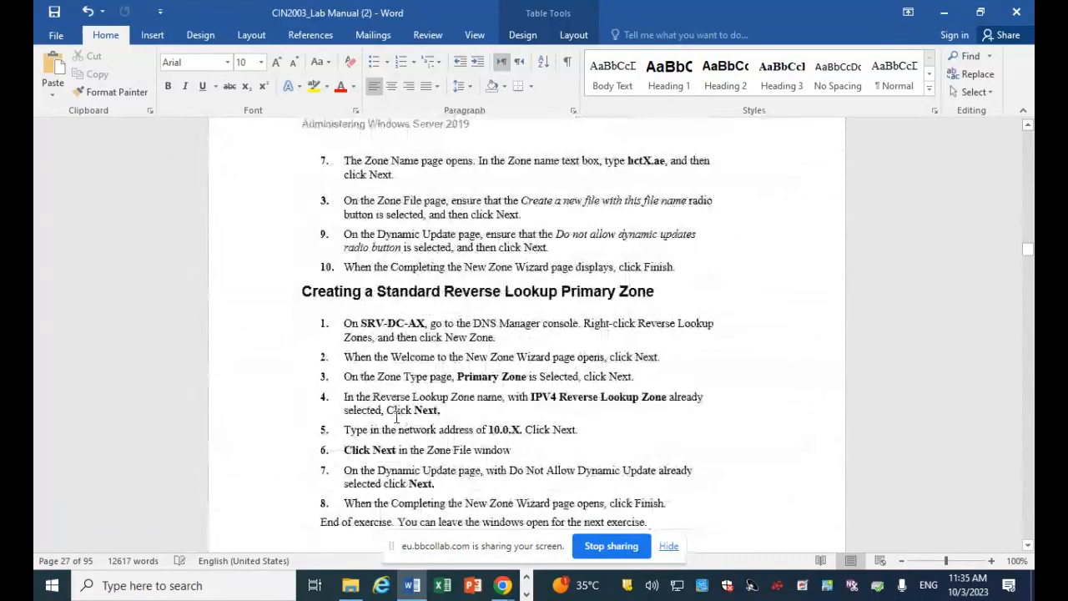
pyautogui.scroll(-10, 396, 419)
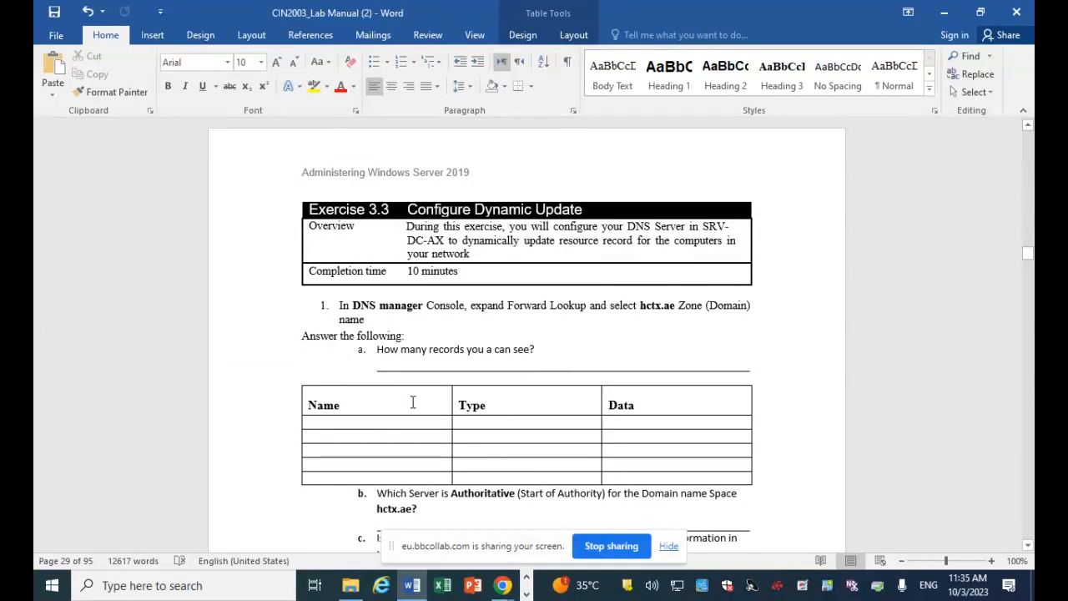
pyautogui.scroll(-5, 420, 367)
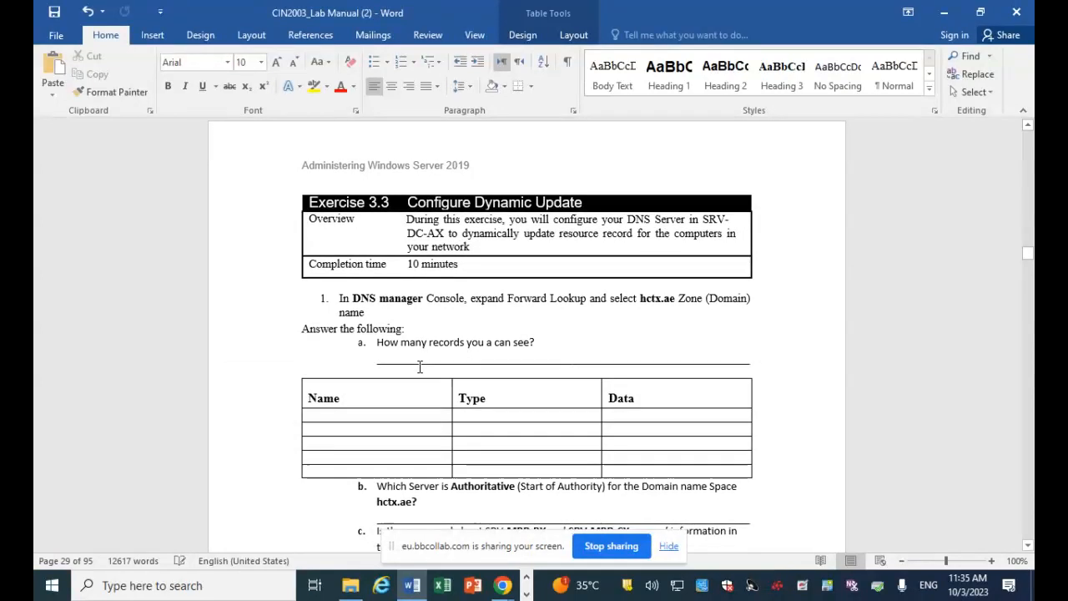
pyautogui.scroll(-15, 420, 368)
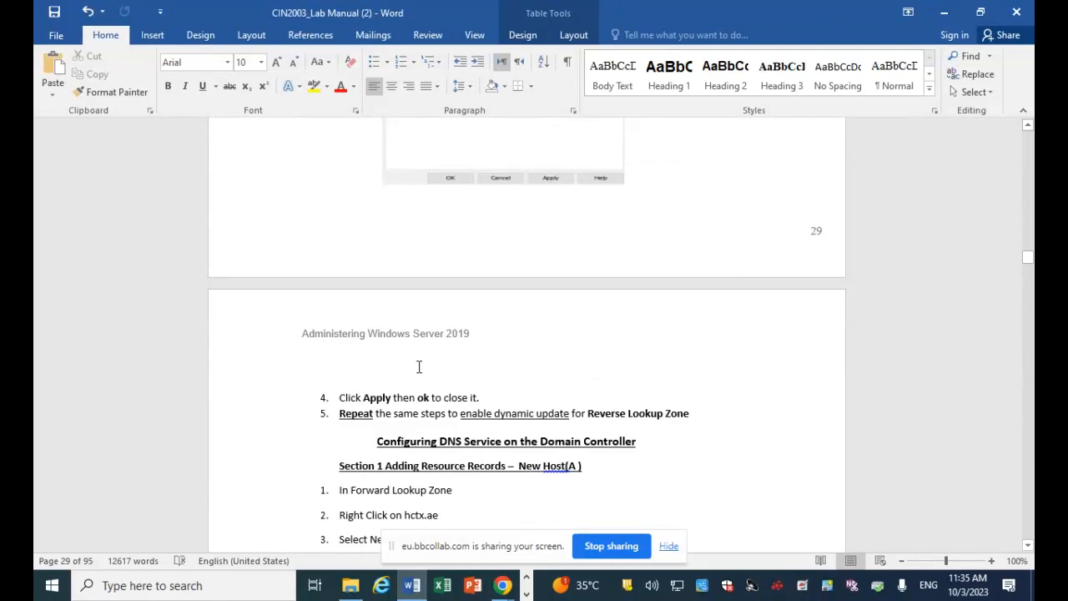
# - Read the host, CNAME, mail exchanger and pointer record sections through to the Lab 4 exercise list, and stop sharing the screen
pyautogui.scroll(-6, 419, 367)
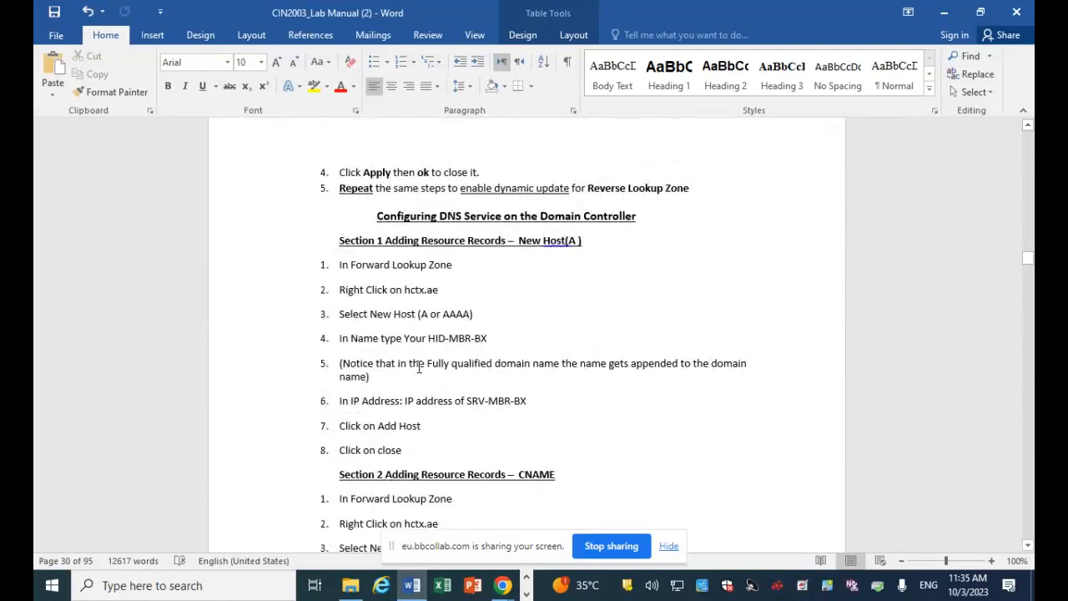
pyautogui.scroll(-4, 418, 368)
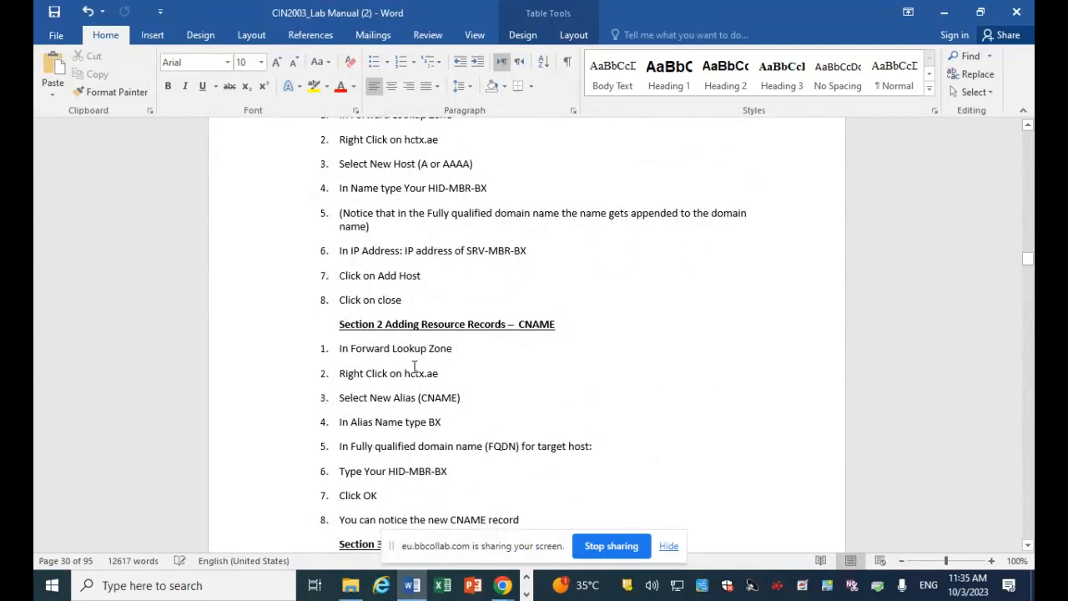
pyautogui.scroll(-14, 413, 367)
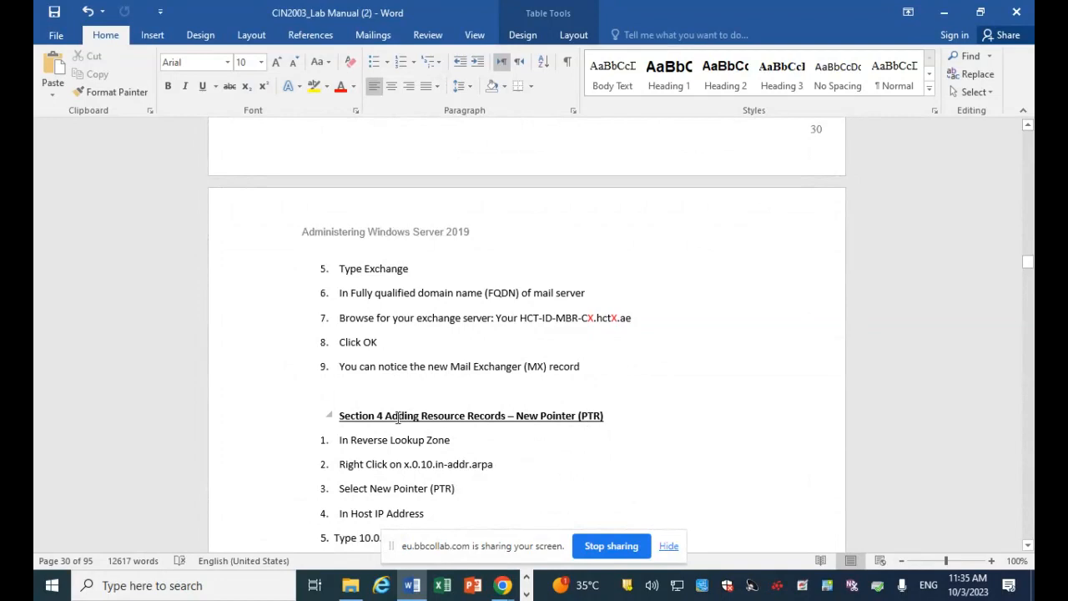
pyautogui.scroll(-3, 399, 418)
pyautogui.scroll(-12, 397, 418)
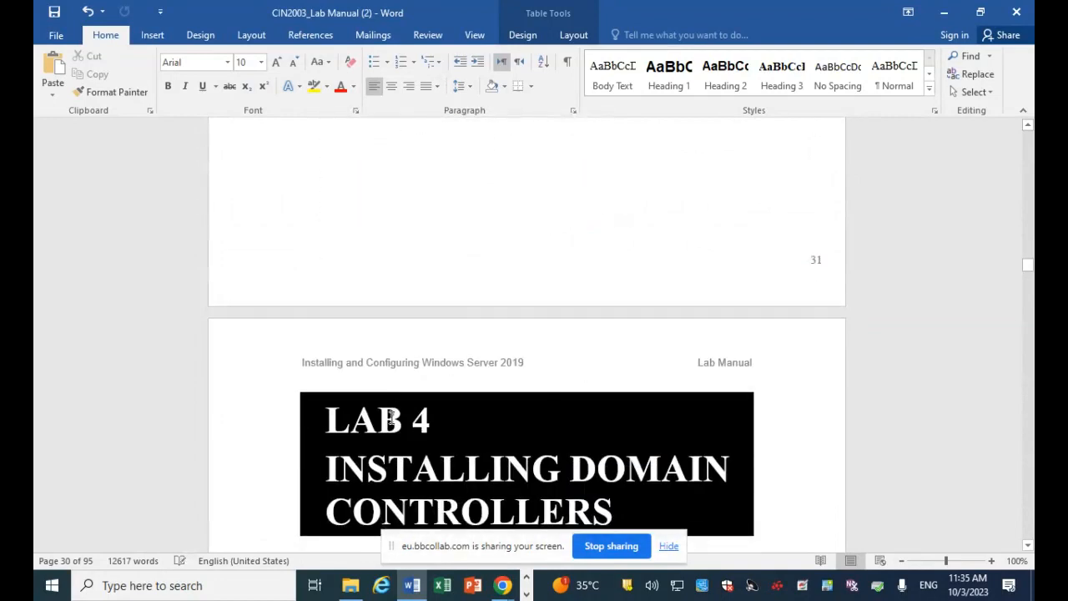
pyautogui.scroll(-5, 393, 417)
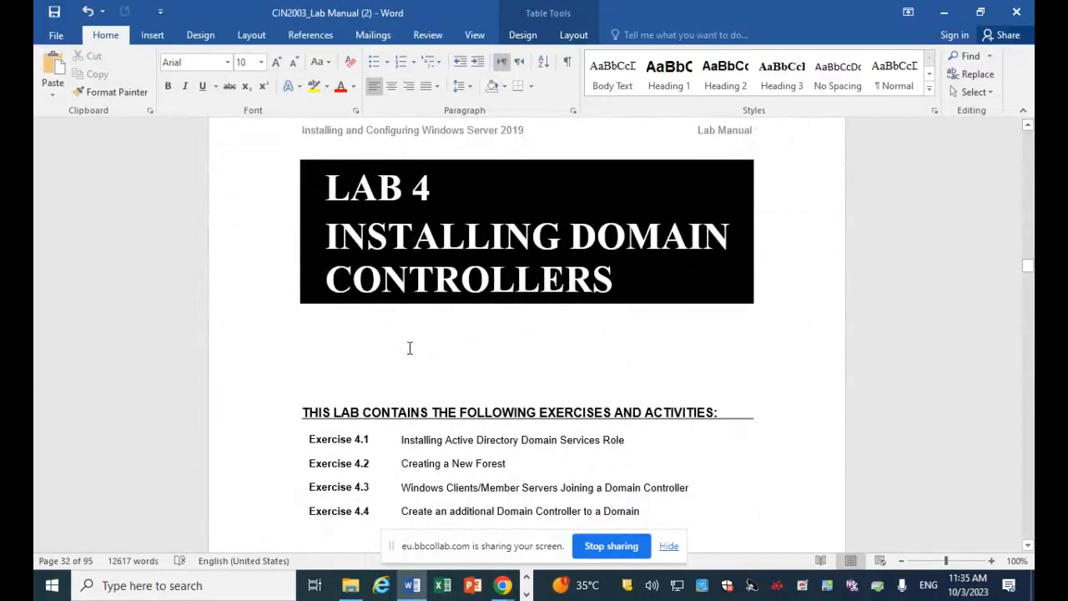
pyautogui.click(610, 546)
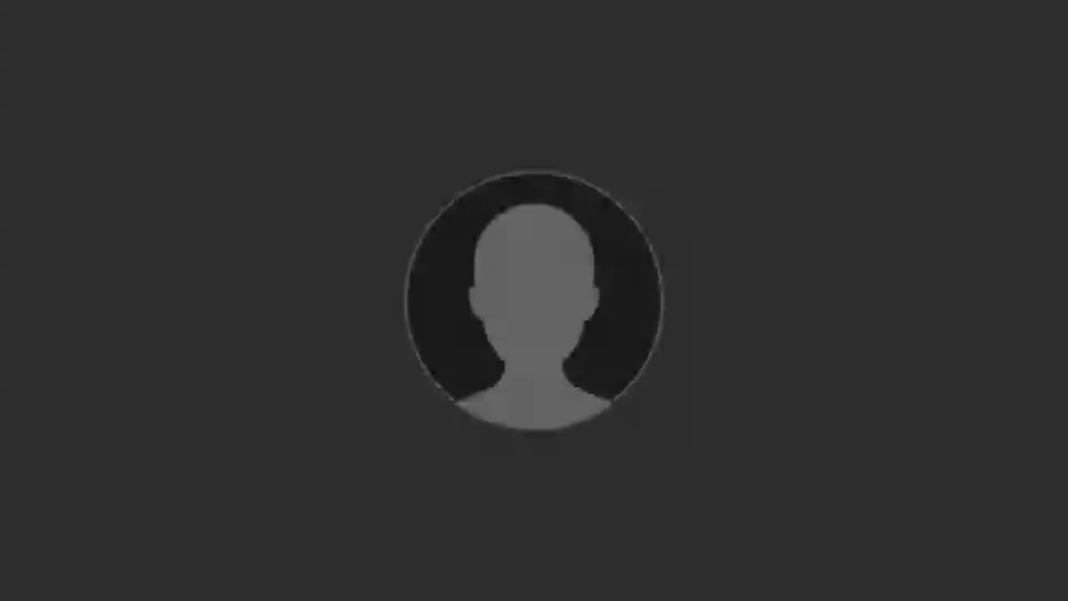